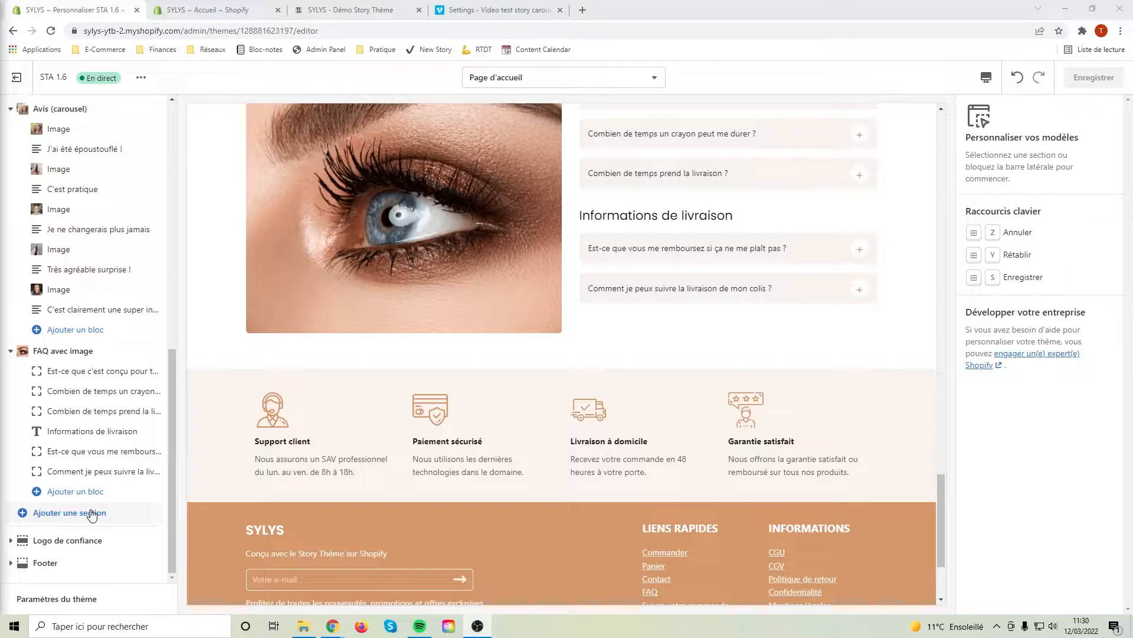
# Add the theme's Stories section below the FAQ avec image section on the home page and save the changes
pyautogui.click(91, 514)
pyautogui.write('stori')
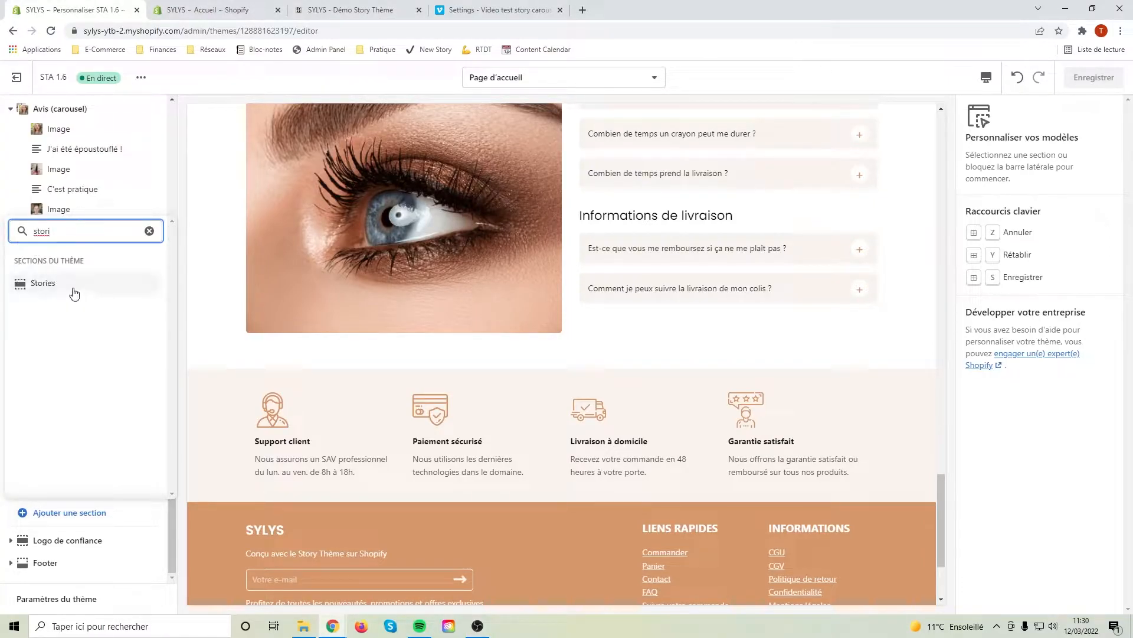
pyautogui.click(65, 284)
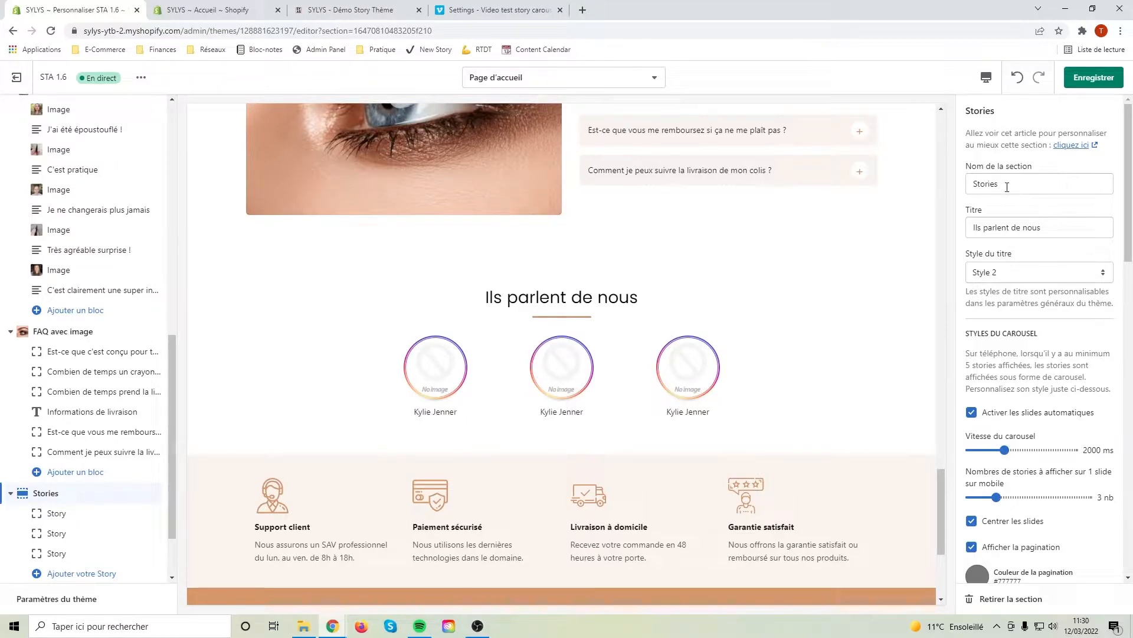
pyautogui.moveTo(1043, 227); pyautogui.dragTo(962, 232)
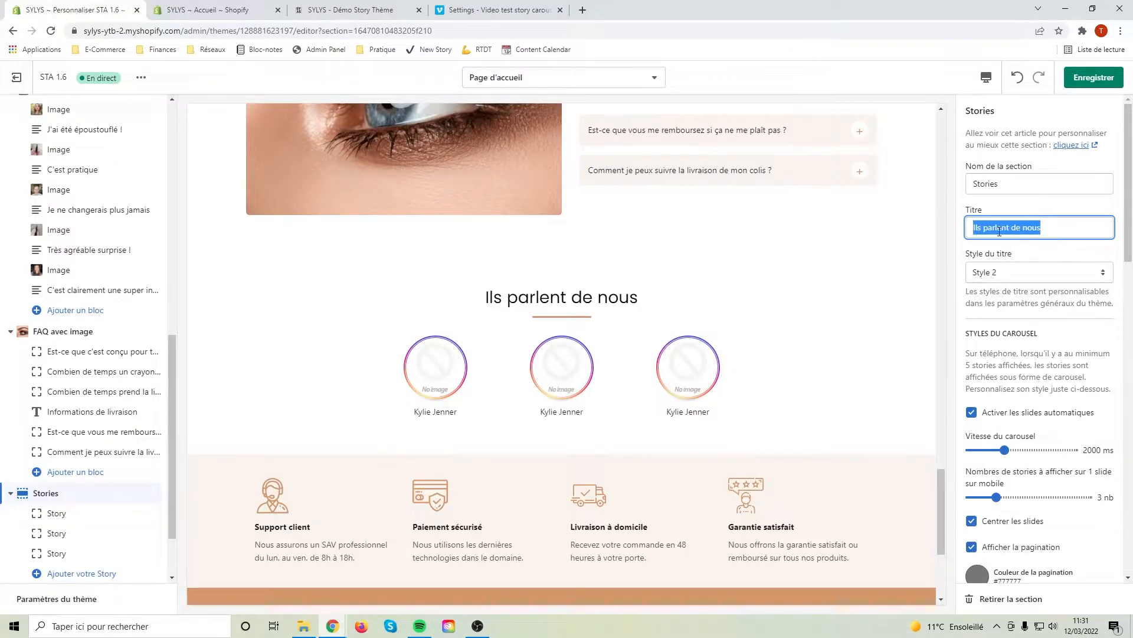
pyautogui.scroll(-3, 1016, 338)
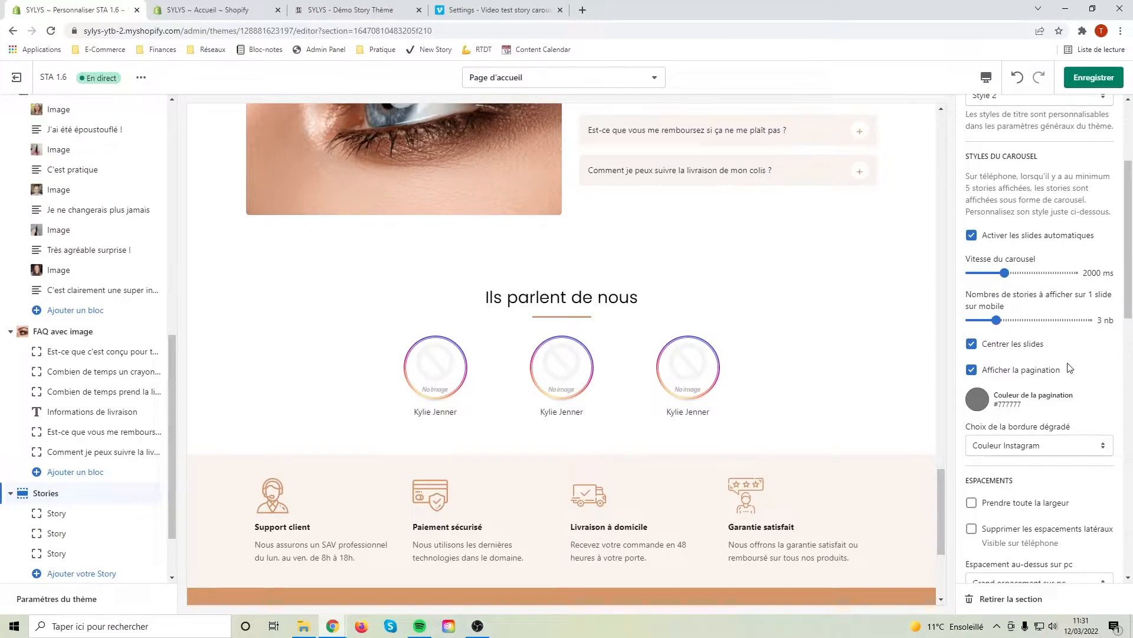
pyautogui.scroll(-1, 1071, 368)
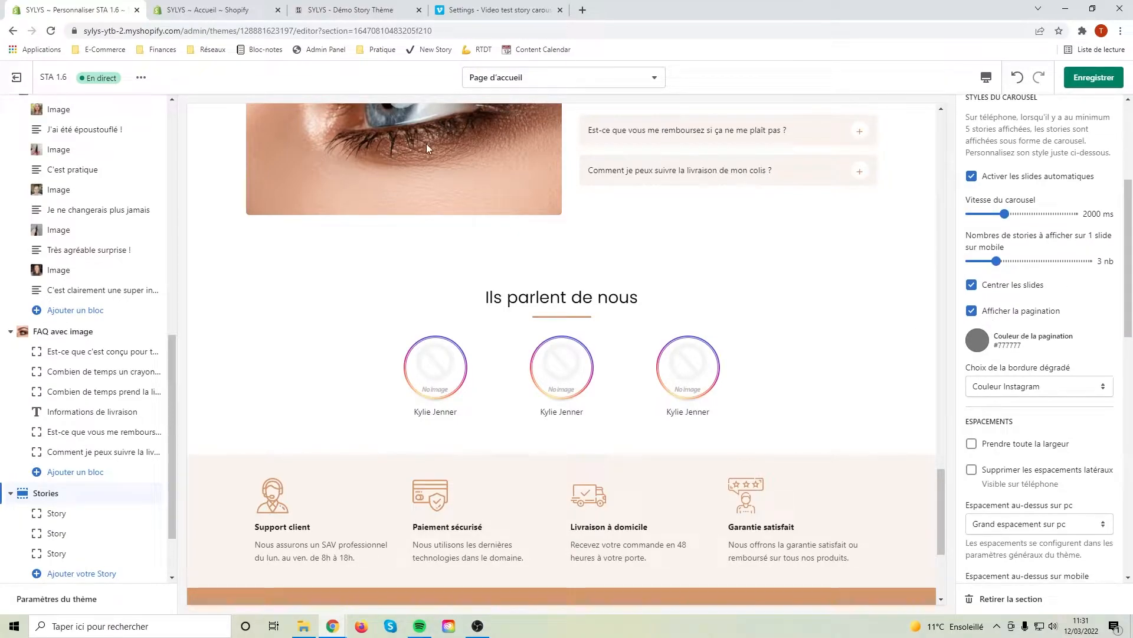
pyautogui.click(1080, 78)
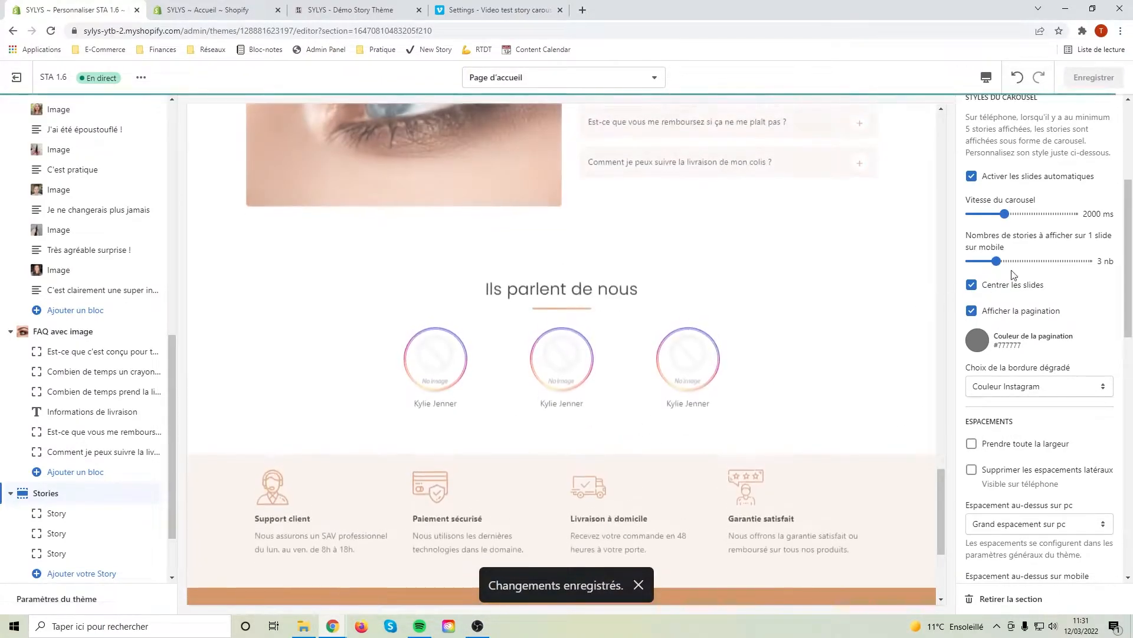
# Set the gradient border of the Stories section to Dégradé du thème and check it in the page preview
pyautogui.scroll(-1, 1057, 346)
pyautogui.scroll(-2, 1057, 347)
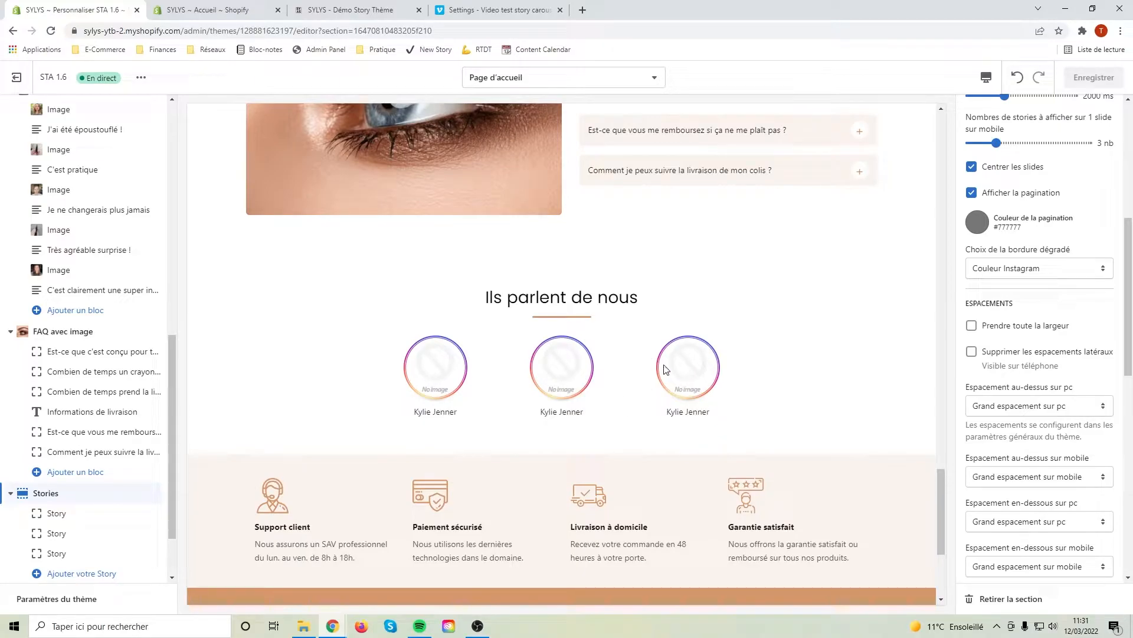
pyautogui.click(1041, 269)
pyautogui.click(1036, 300)
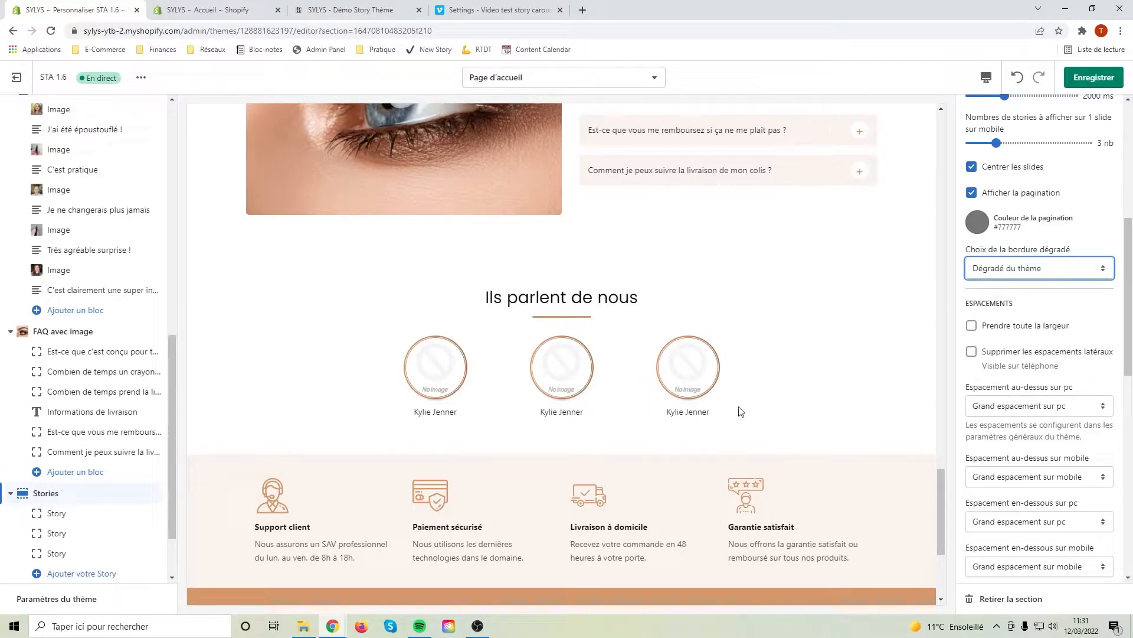
pyautogui.scroll(-4, 709, 431)
pyautogui.scroll(4, 655, 280)
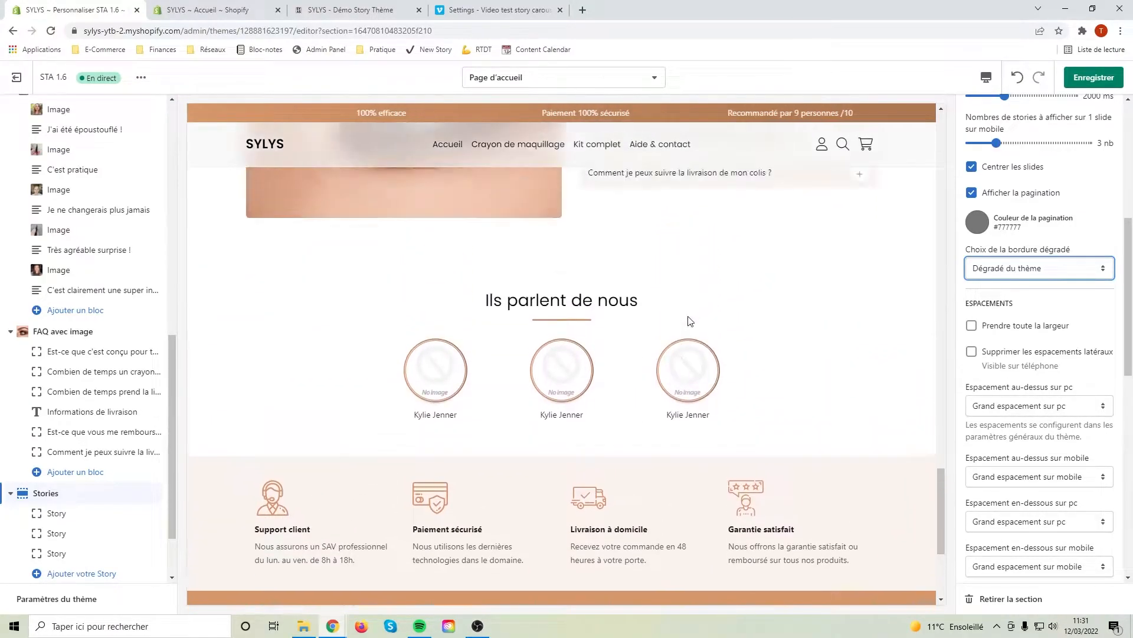
pyautogui.scroll(2, 705, 401)
pyautogui.scroll(-1, 801, 378)
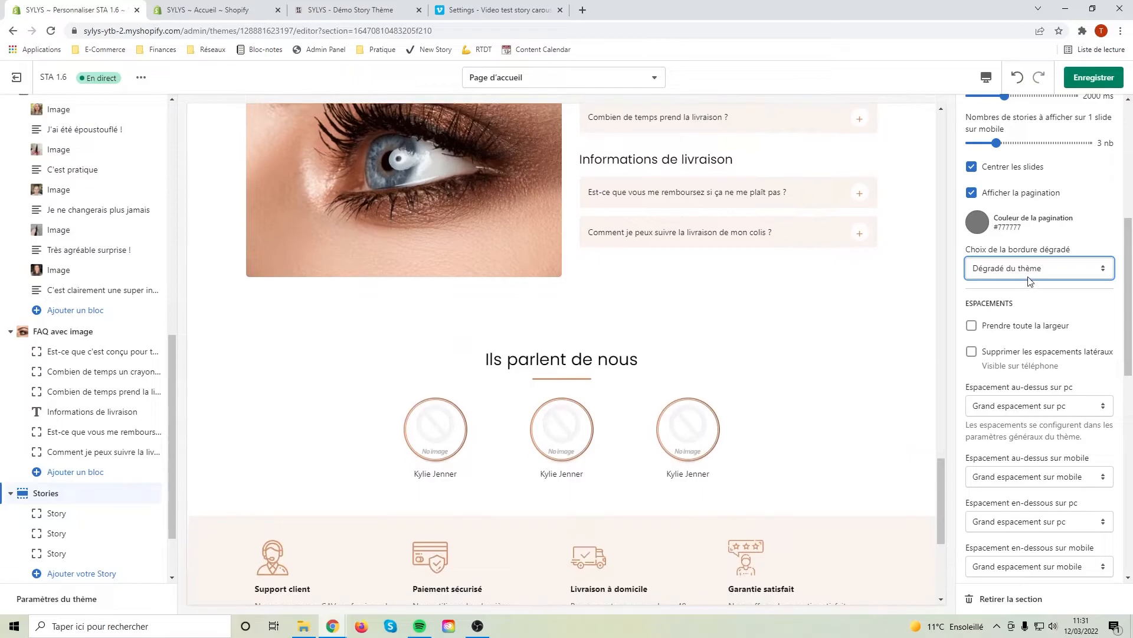
# Examine the brand colour and gradient in the theme's general colour settings
pyautogui.click(72, 601)
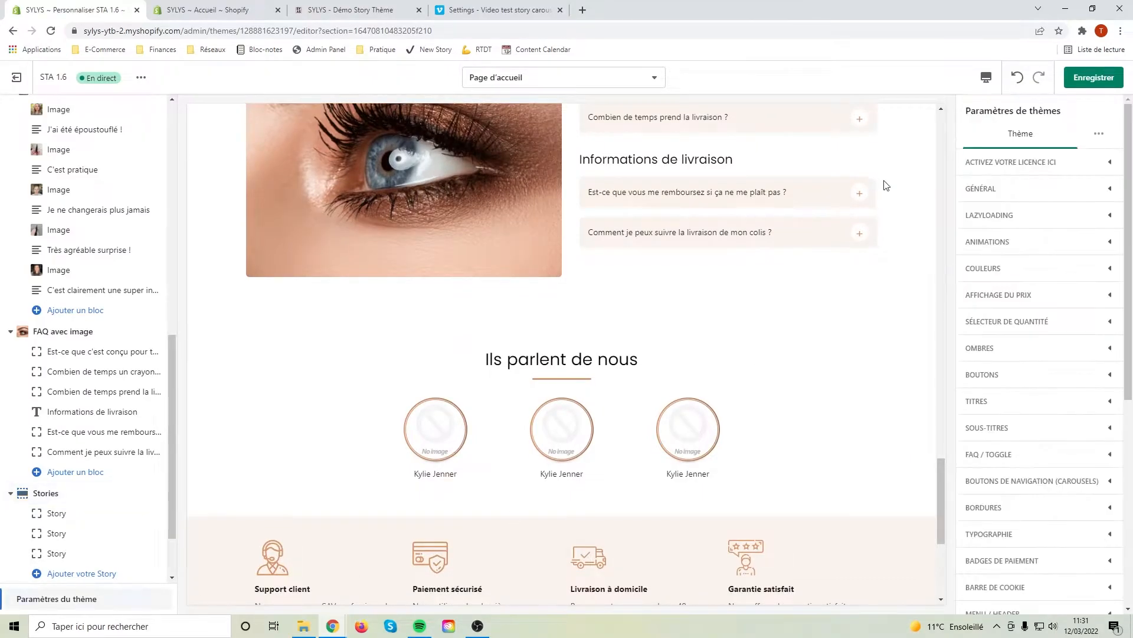
pyautogui.click(1003, 268)
pyautogui.scroll(-6, 1020, 329)
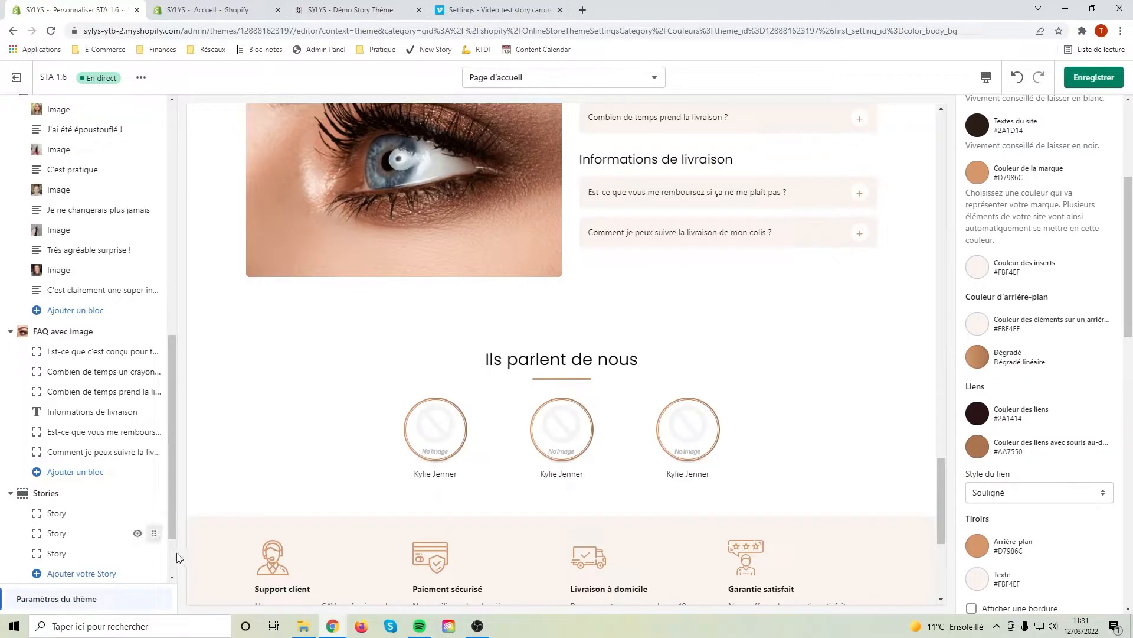
# Return to the Stories section settings and set the gradient border to Couleur Instagram
pyautogui.click(65, 500)
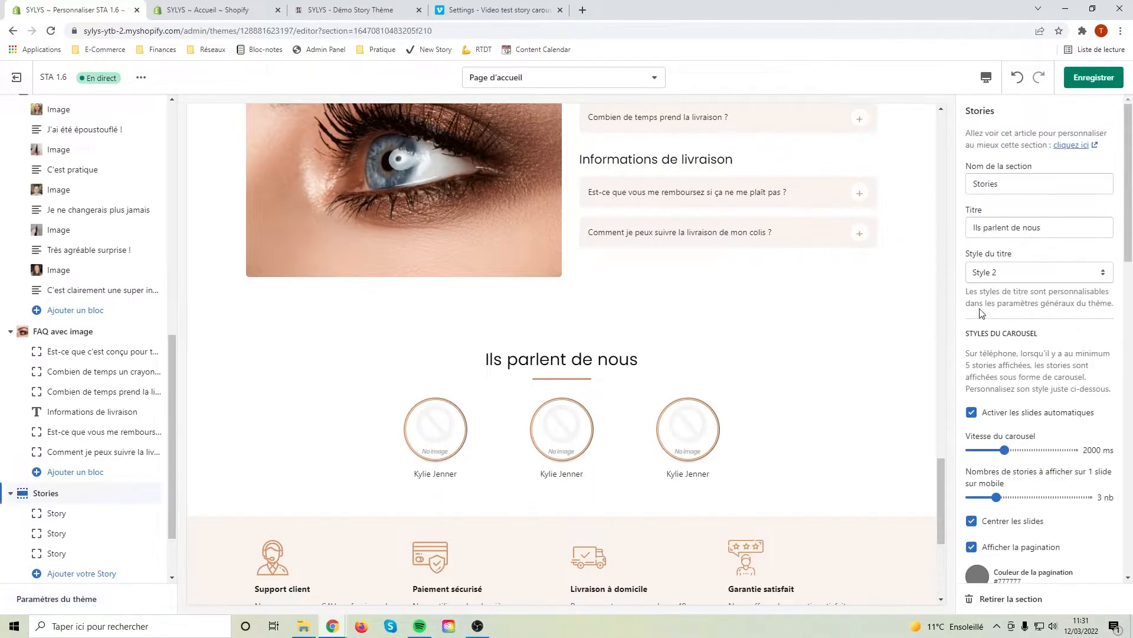
pyautogui.scroll(-8, 1024, 363)
pyautogui.scroll(3, 980, 394)
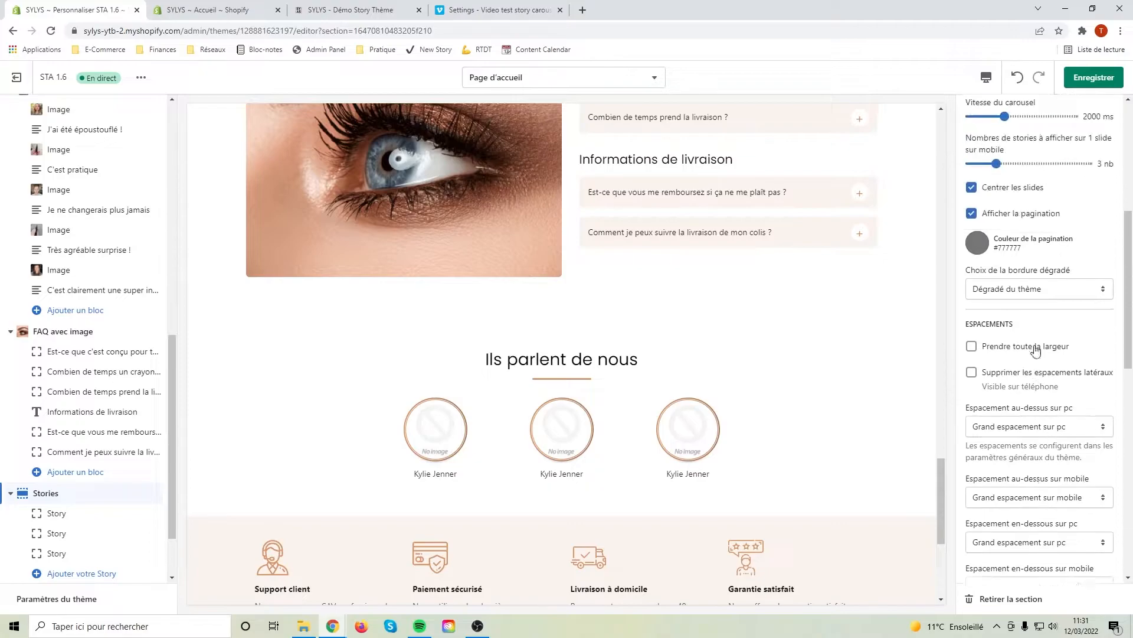
pyautogui.scroll(1, 1004, 392)
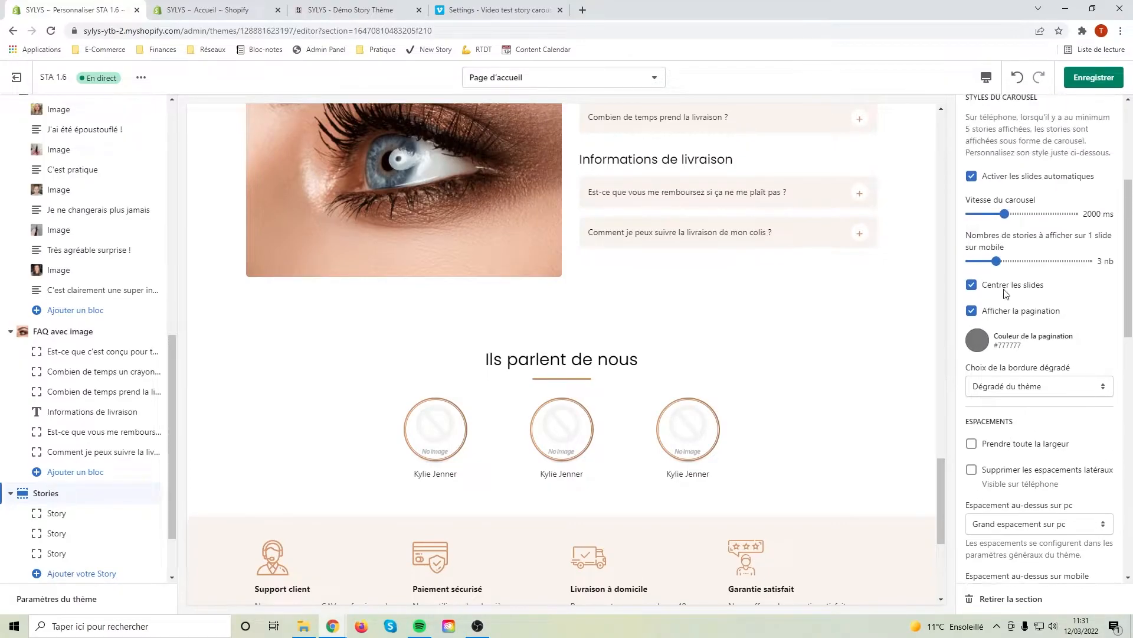
pyautogui.scroll(1, 1033, 330)
pyautogui.scroll(-2, 1020, 361)
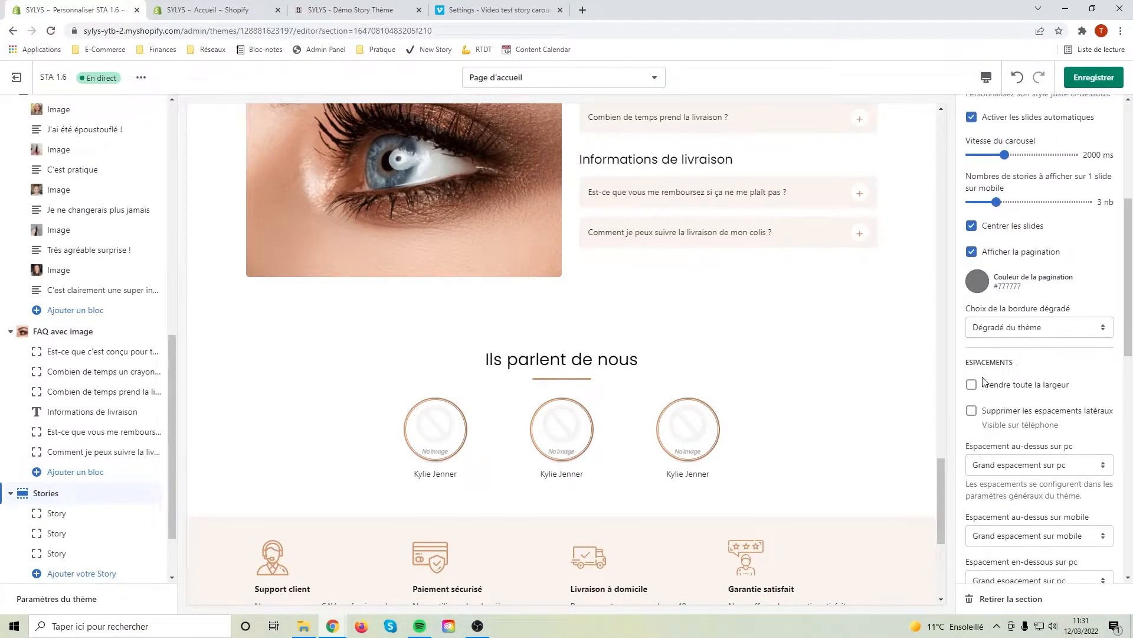
pyautogui.click(1011, 328)
pyautogui.click(1015, 349)
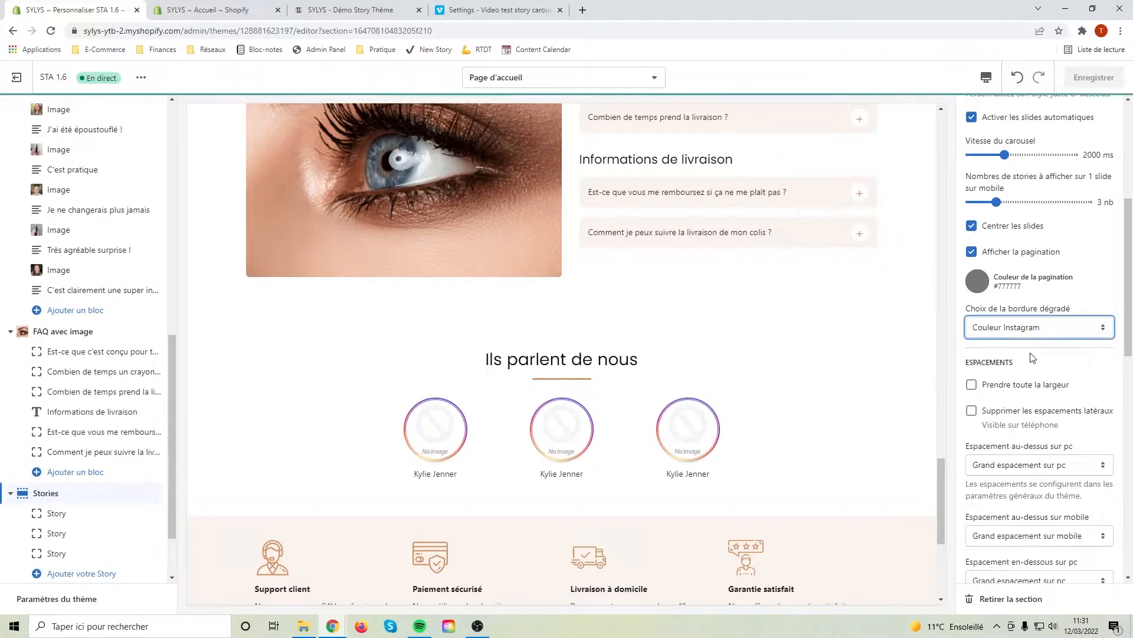
# Examine the spacing, colour, animation and separator settings of the Stories section
pyautogui.scroll(-3, 1027, 364)
pyautogui.scroll(-3, 1027, 364)
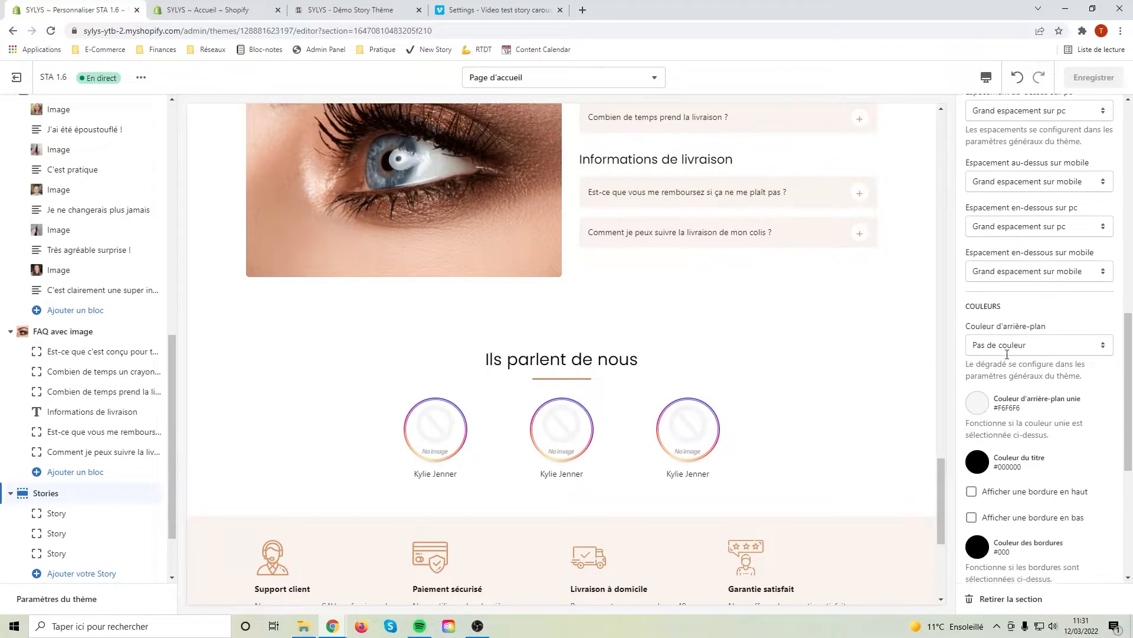
pyautogui.scroll(-5, 1007, 361)
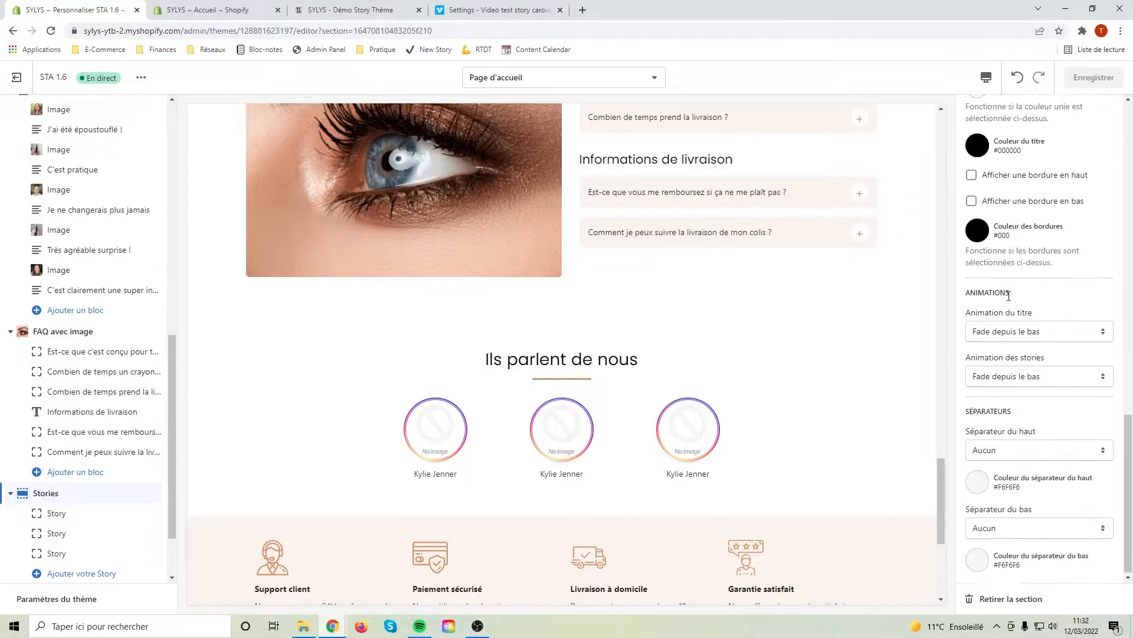
pyautogui.scroll(10, 1004, 331)
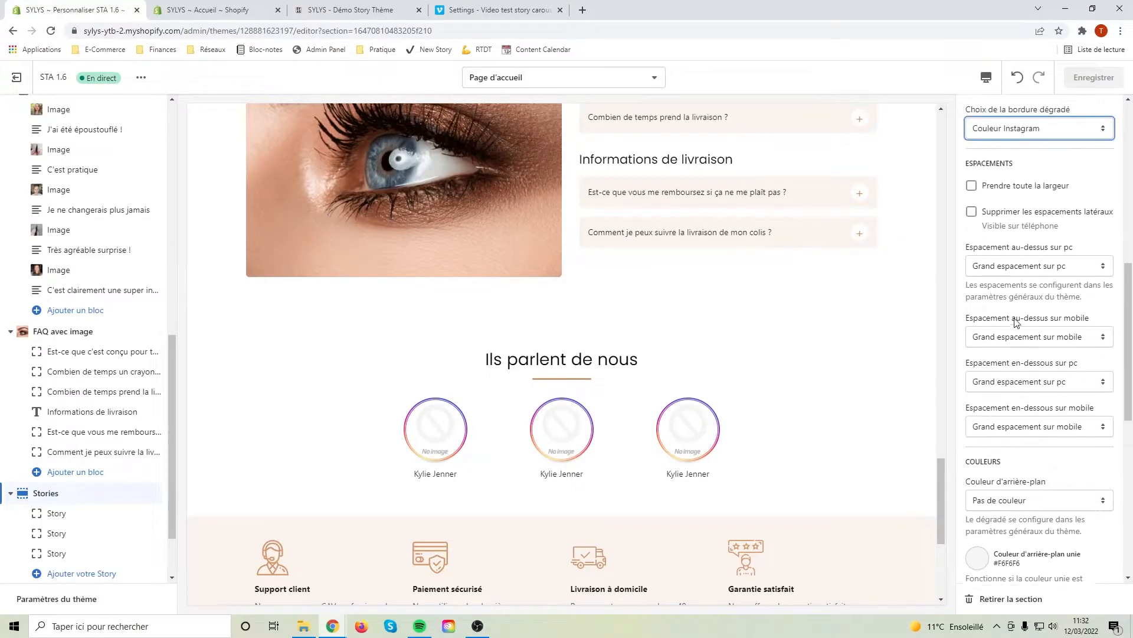
pyautogui.scroll(5, 1033, 424)
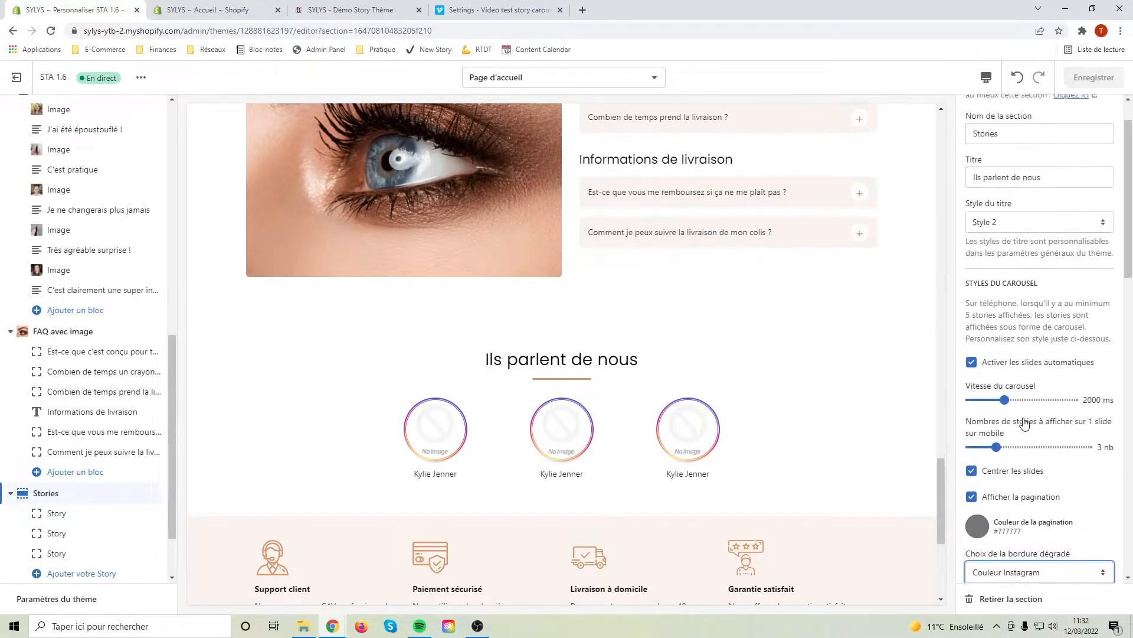
# Set the first story's image to the library portrait of the woman with curly blonde hair
pyautogui.click(57, 519)
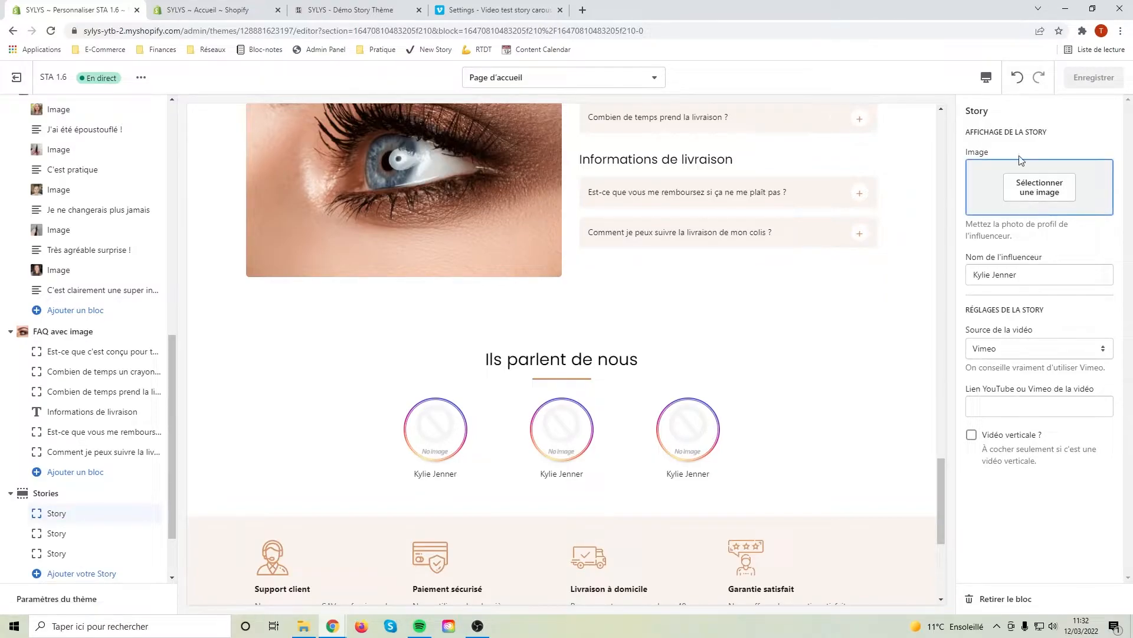
pyautogui.click(1038, 188)
pyautogui.click(1011, 447)
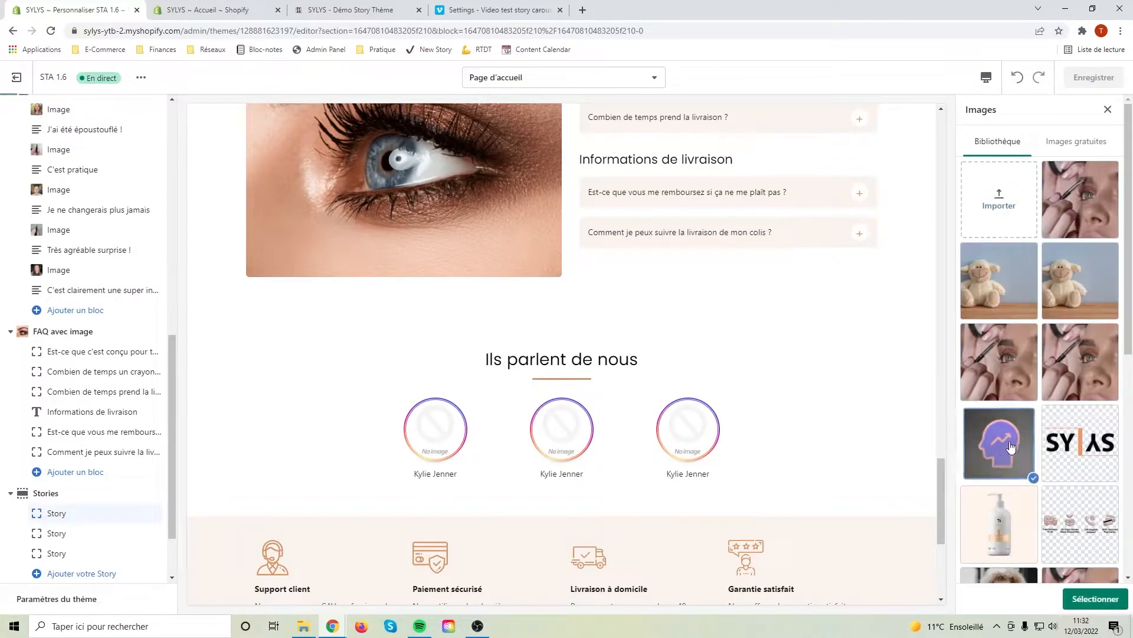
pyautogui.scroll(-2, 1026, 383)
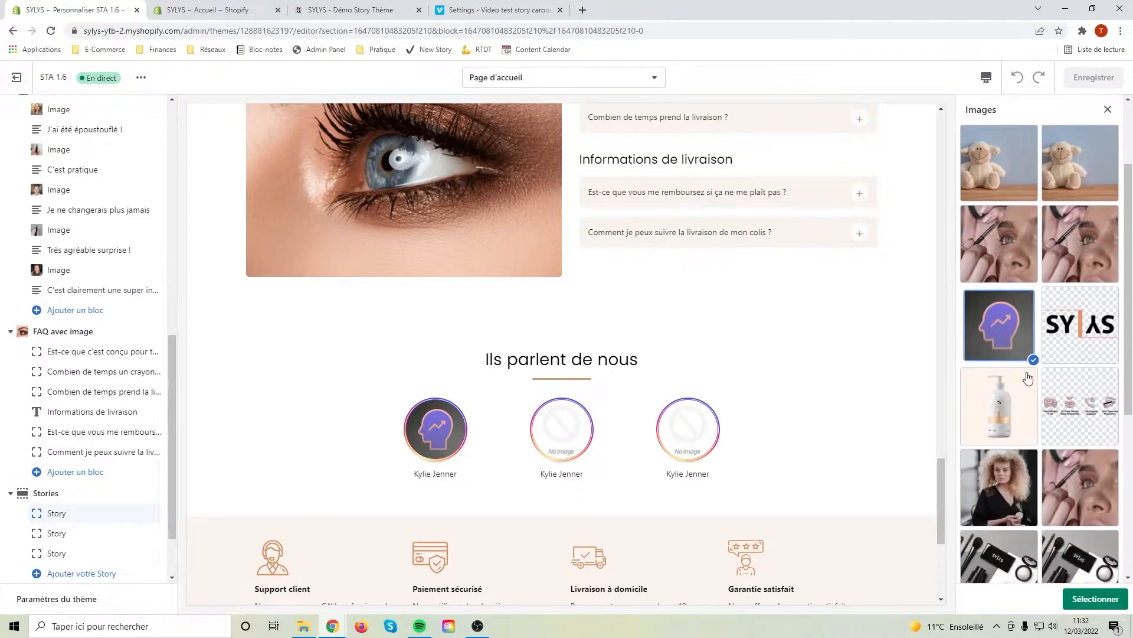
pyautogui.click(1002, 491)
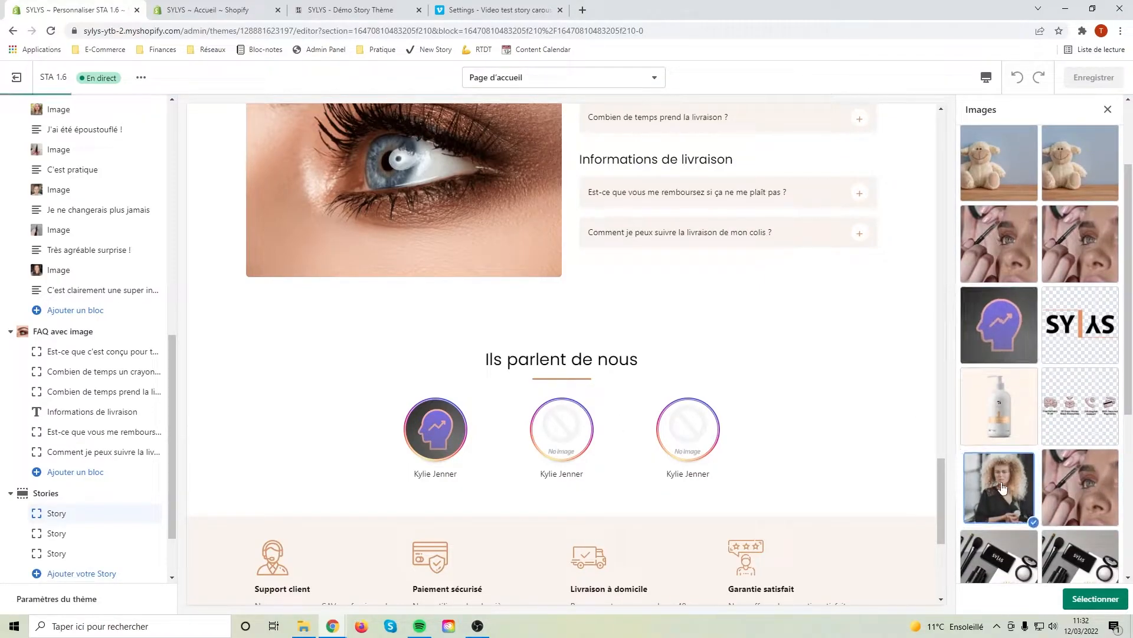
pyautogui.click(1090, 599)
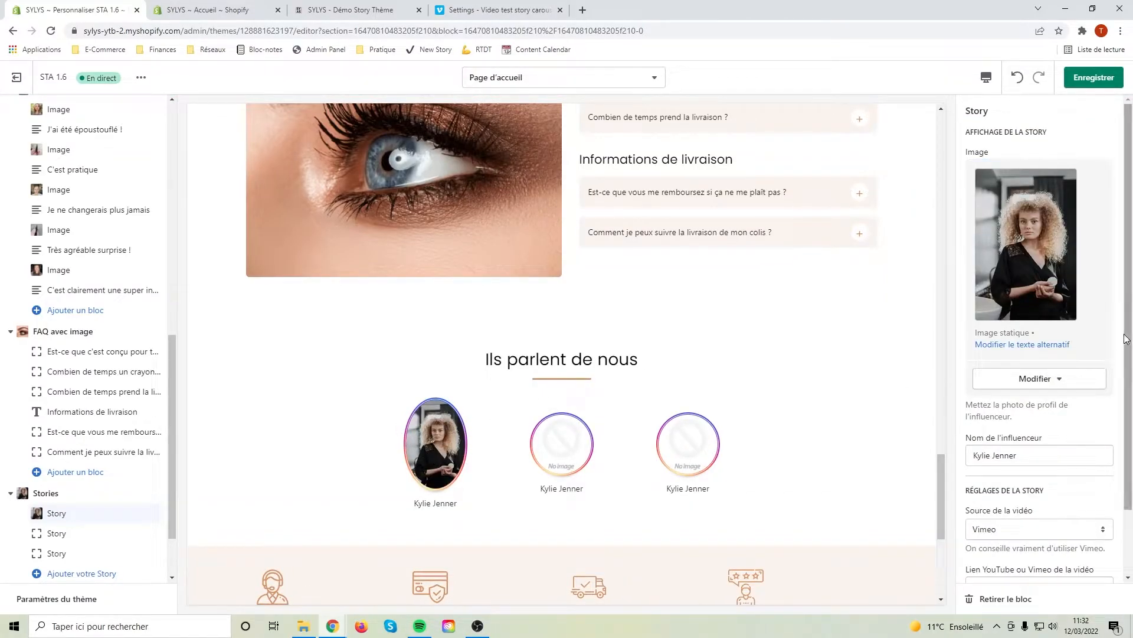
# Change the first story's image to the purple head logo with an arrow on a dark background
pyautogui.click(1040, 378)
pyautogui.click(1042, 409)
pyautogui.click(999, 443)
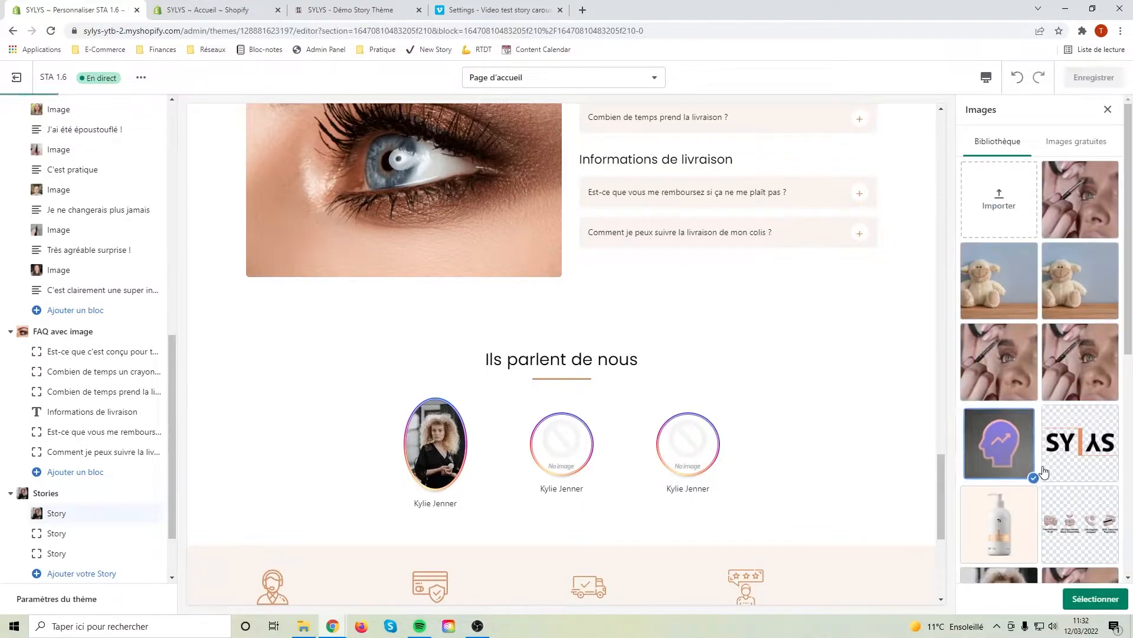
pyautogui.click(1096, 599)
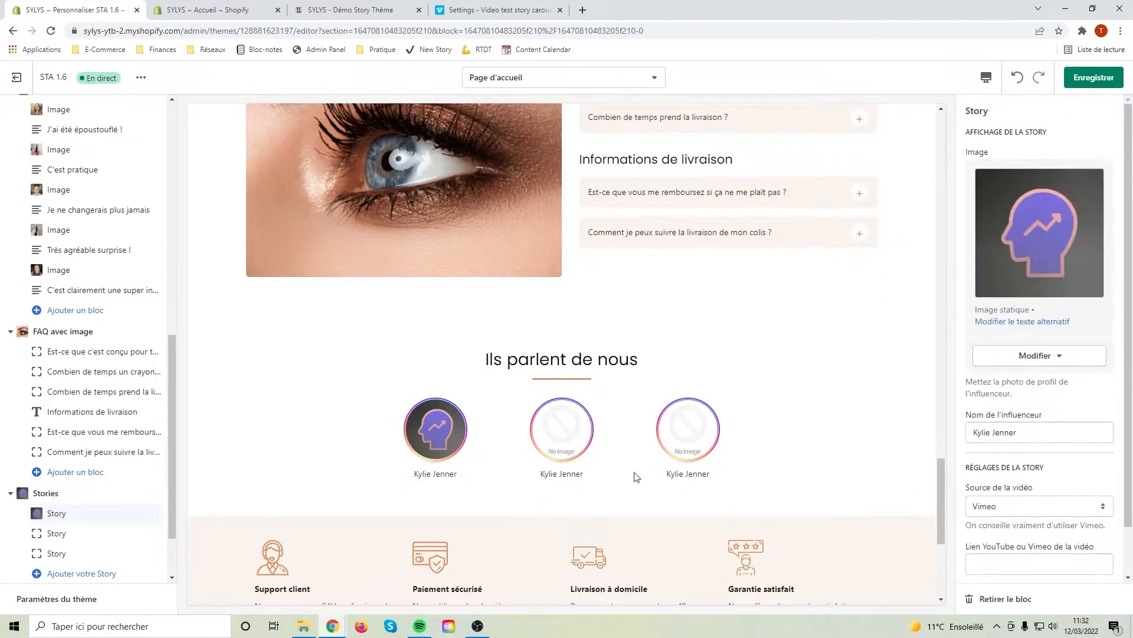
# Set the first story's influencer name to New Story
pyautogui.tripleClick(1035, 434)
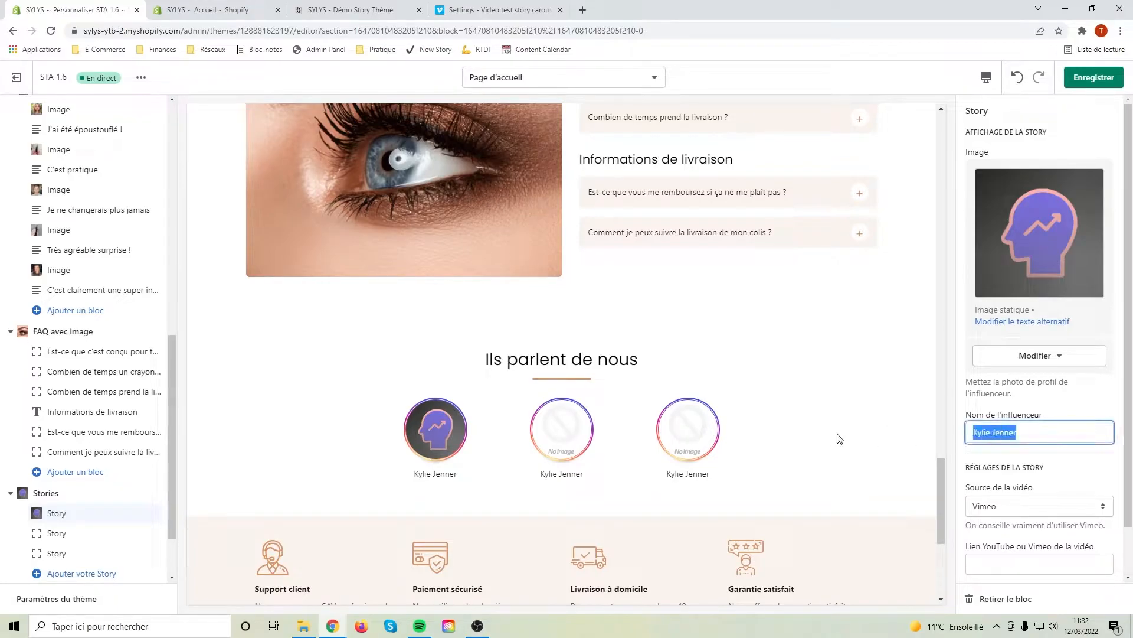
pyautogui.write('Ne')
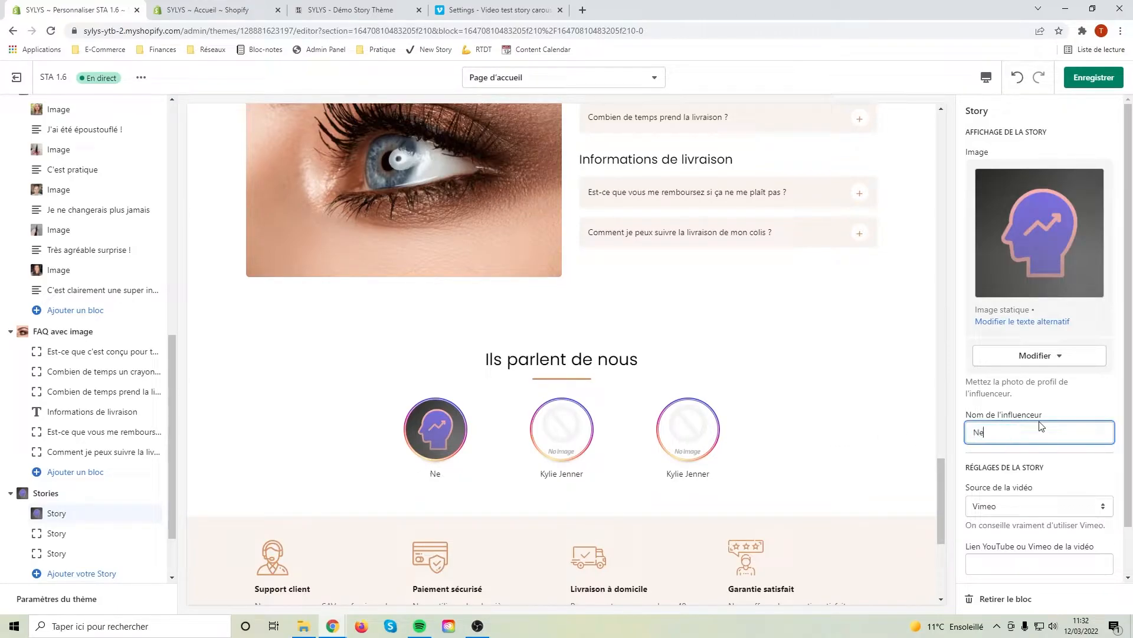
pyautogui.write('w Story')
pyautogui.click(1073, 449)
# Compare the video source options for the first story and choose Vimeo
pyautogui.scroll(-1, 968, 455)
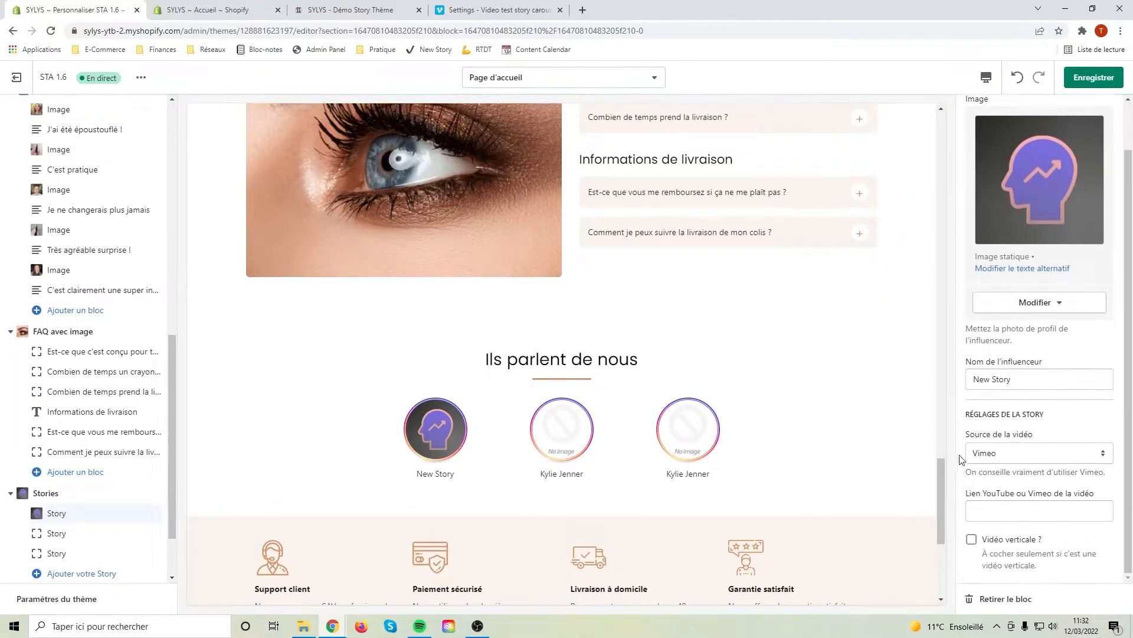
pyautogui.click(1012, 454)
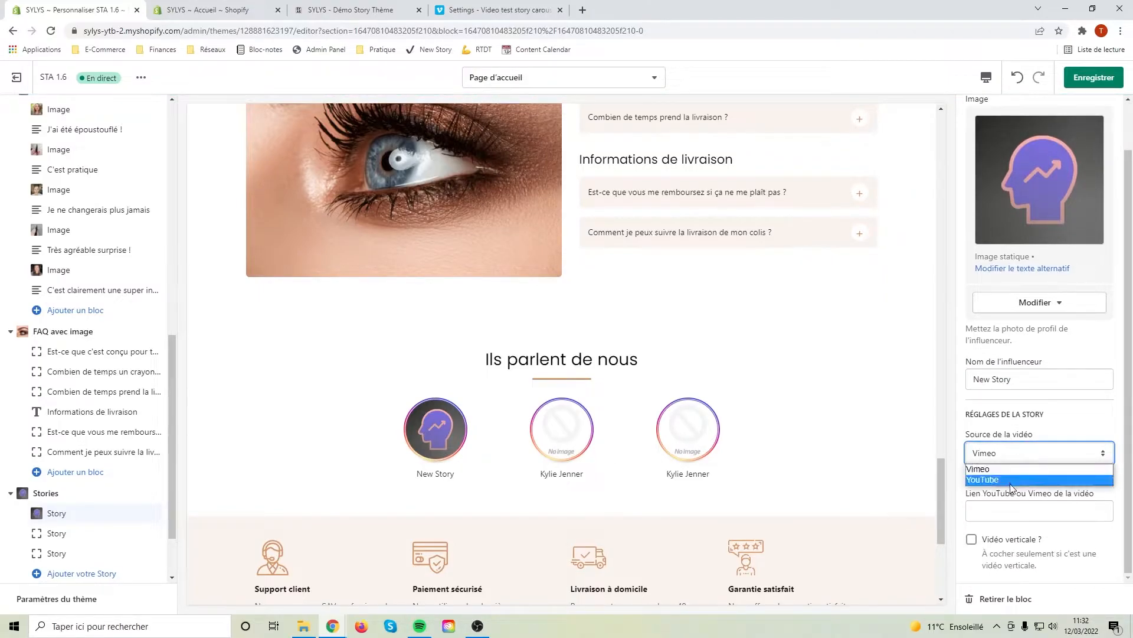
pyautogui.click(1007, 469)
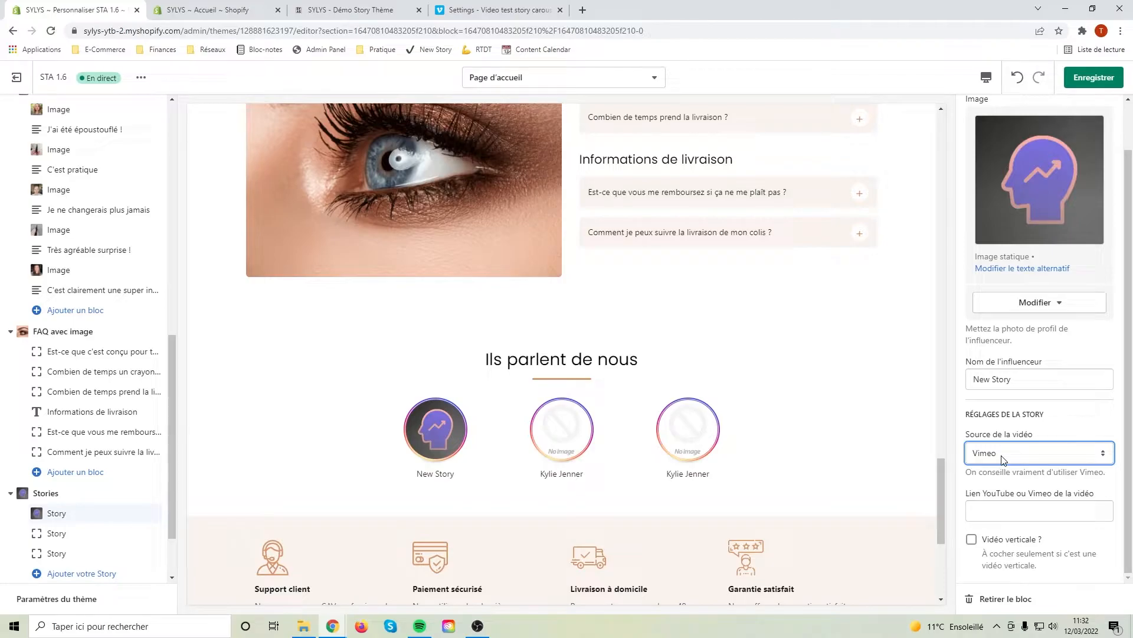
pyautogui.click(1001, 455)
pyautogui.click(1003, 456)
pyautogui.click(997, 459)
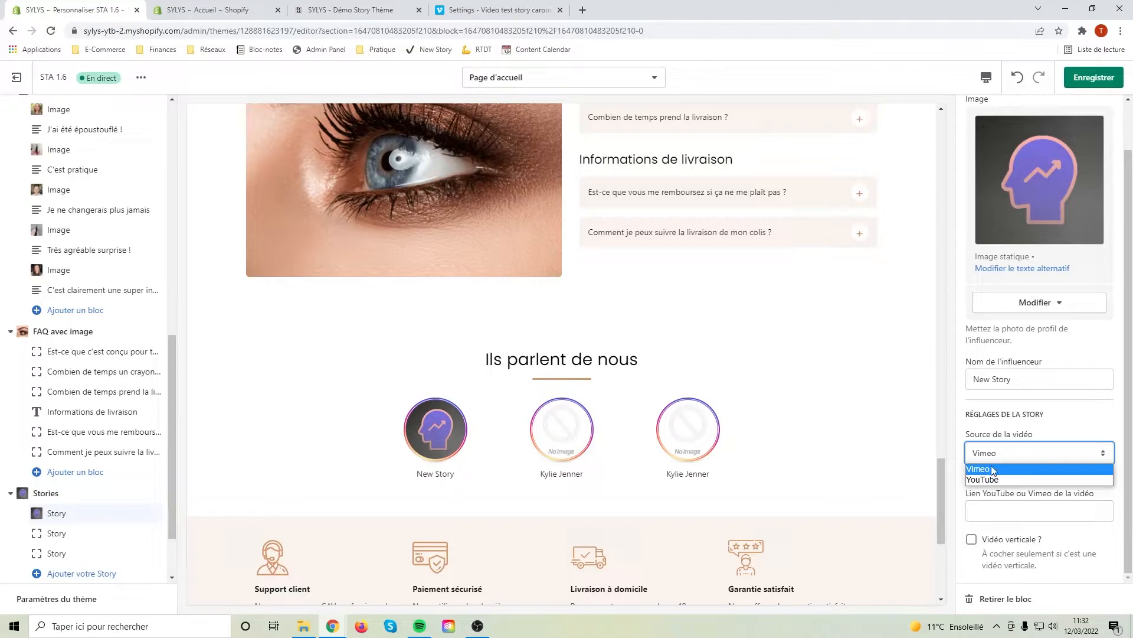
pyautogui.click(987, 469)
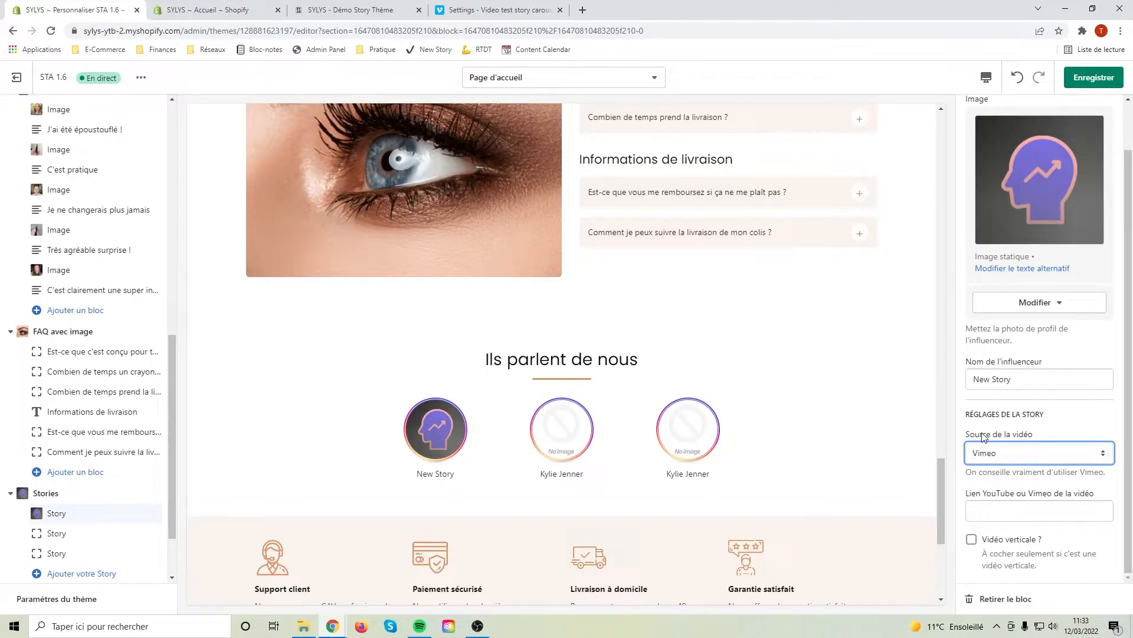
# Switch to Vimeo and review the test story video's general, privacy and embed settings
pyautogui.click(496, 10)
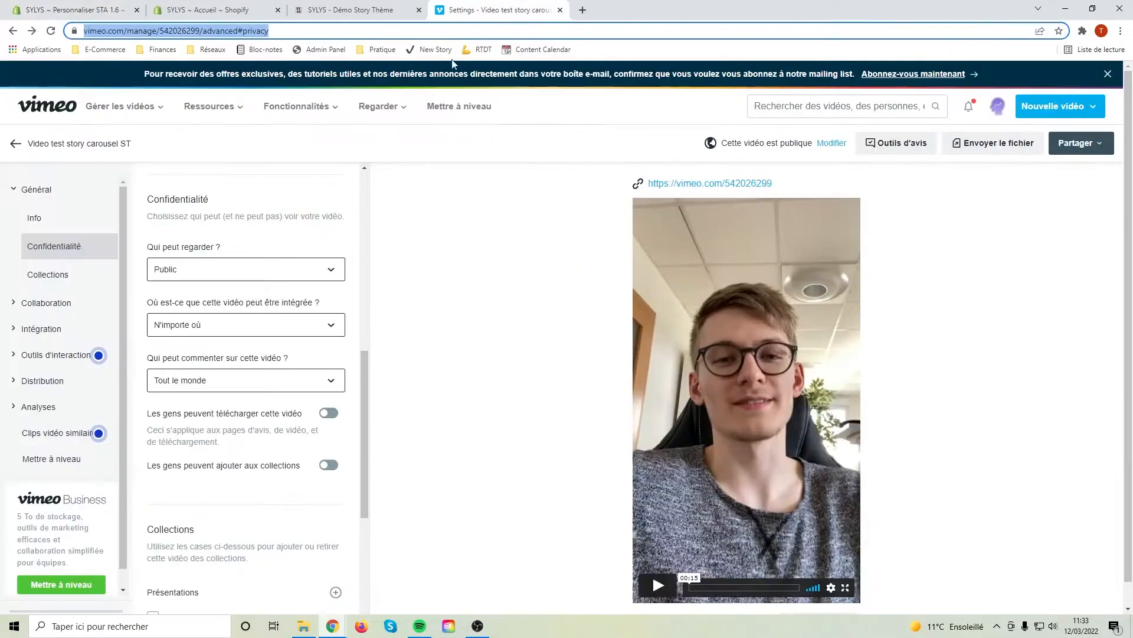
pyautogui.scroll(-1, 730, 367)
pyautogui.scroll(1, 681, 366)
pyautogui.scroll(1, 236, 330)
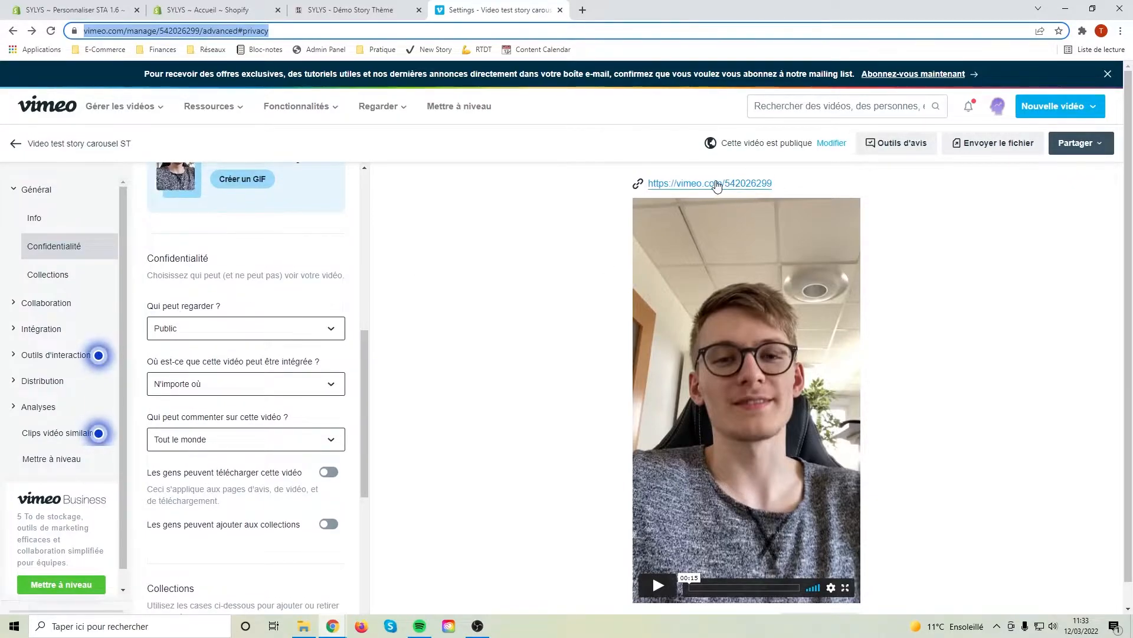
pyautogui.scroll(2, 266, 336)
pyautogui.scroll(6, 307, 346)
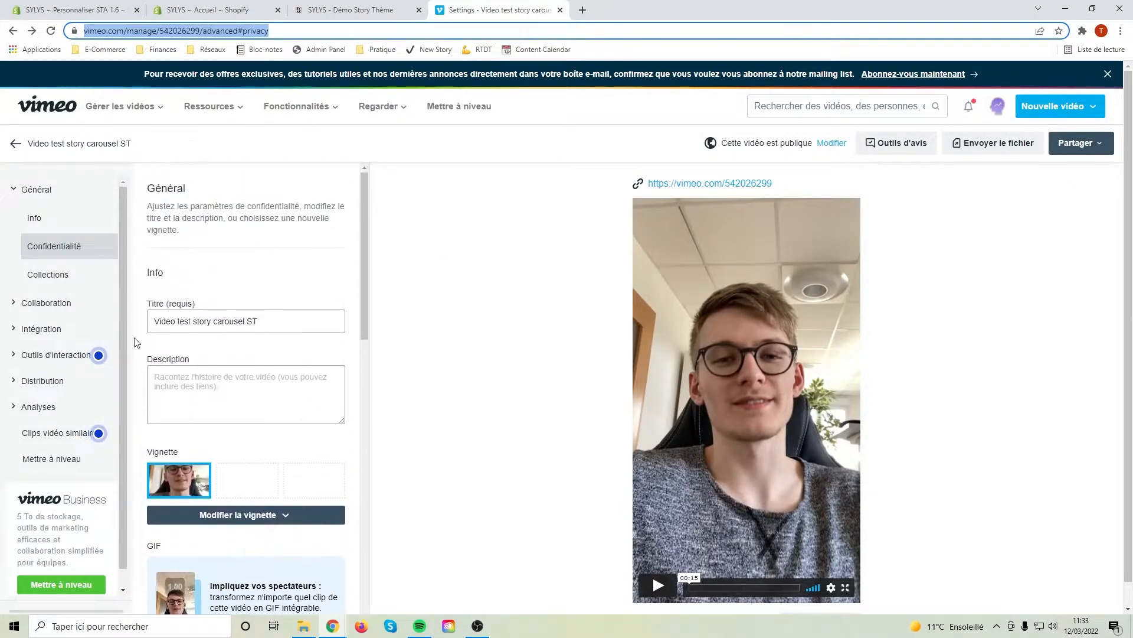
pyautogui.click(51, 335)
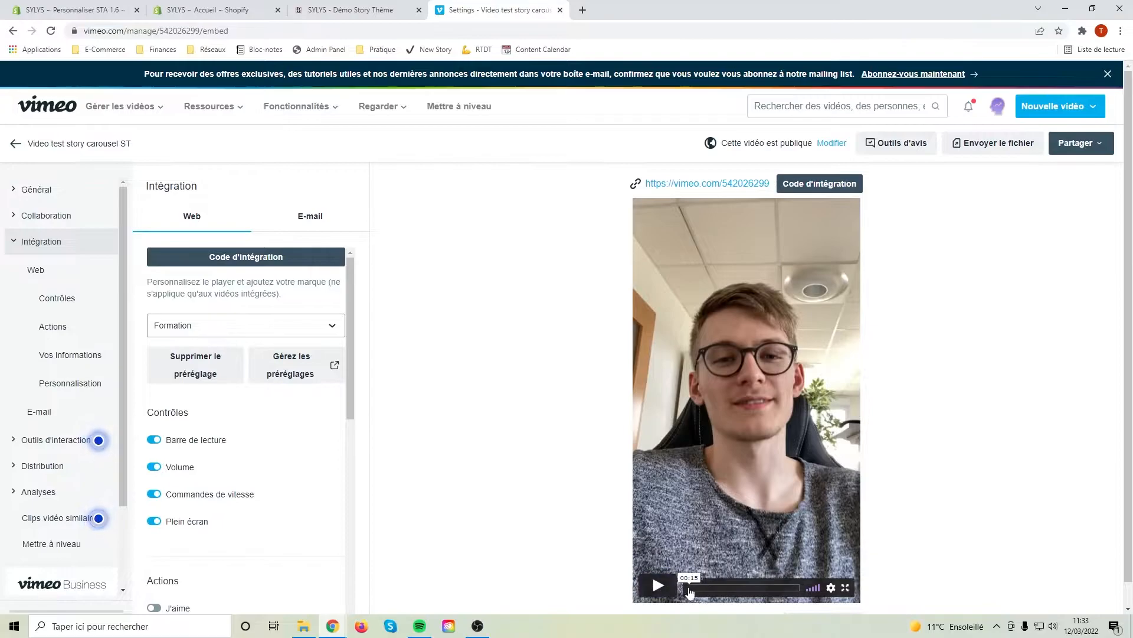
pyautogui.rightClick(672, 187)
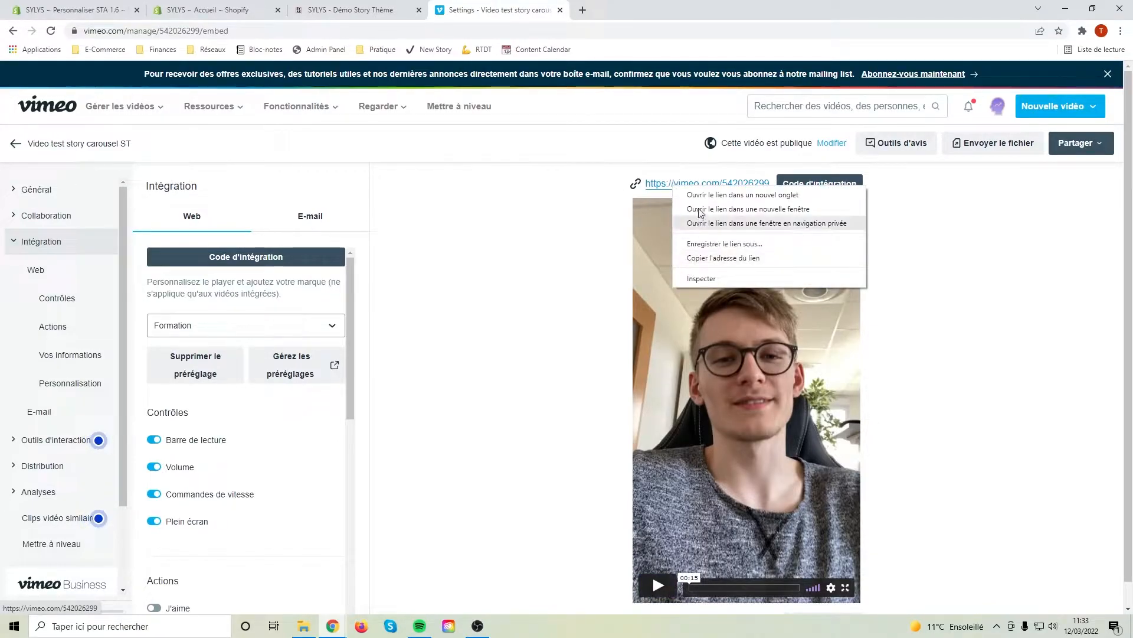
pyautogui.click(723, 260)
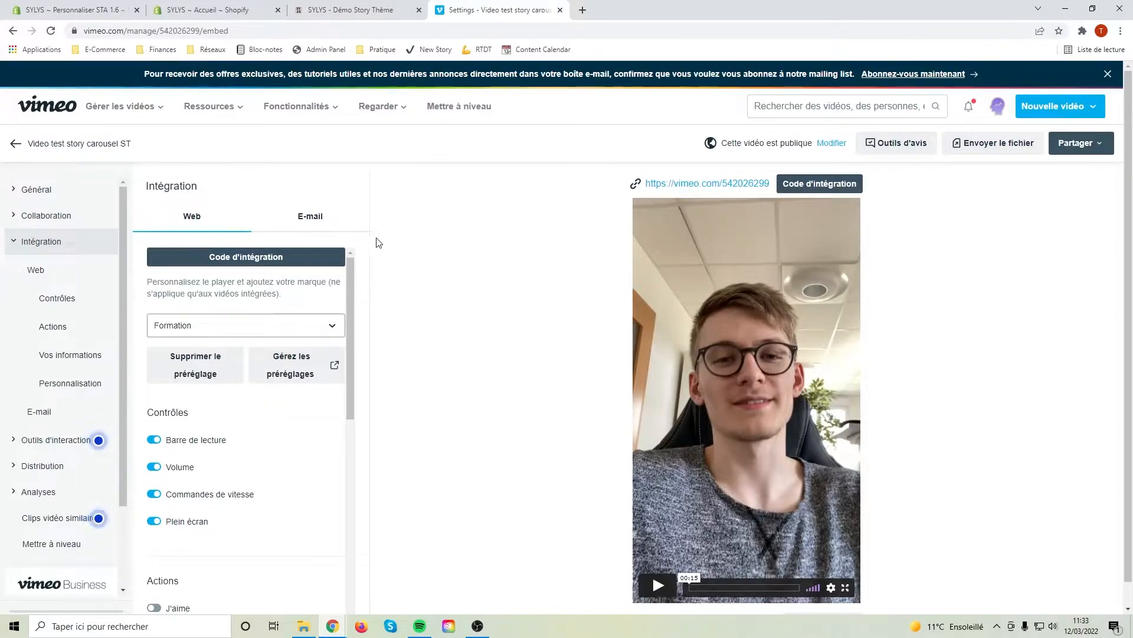
pyautogui.click(102, 14)
pyautogui.click(1055, 518)
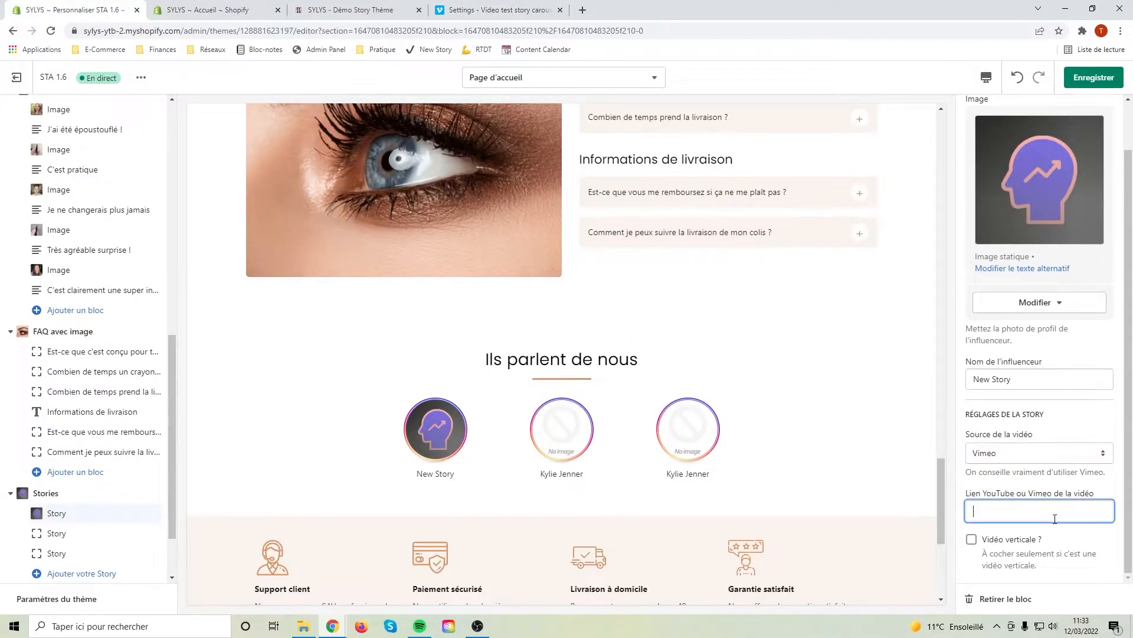
pyautogui.rightClick(1055, 512)
pyautogui.click(1042, 425)
pyautogui.click(894, 449)
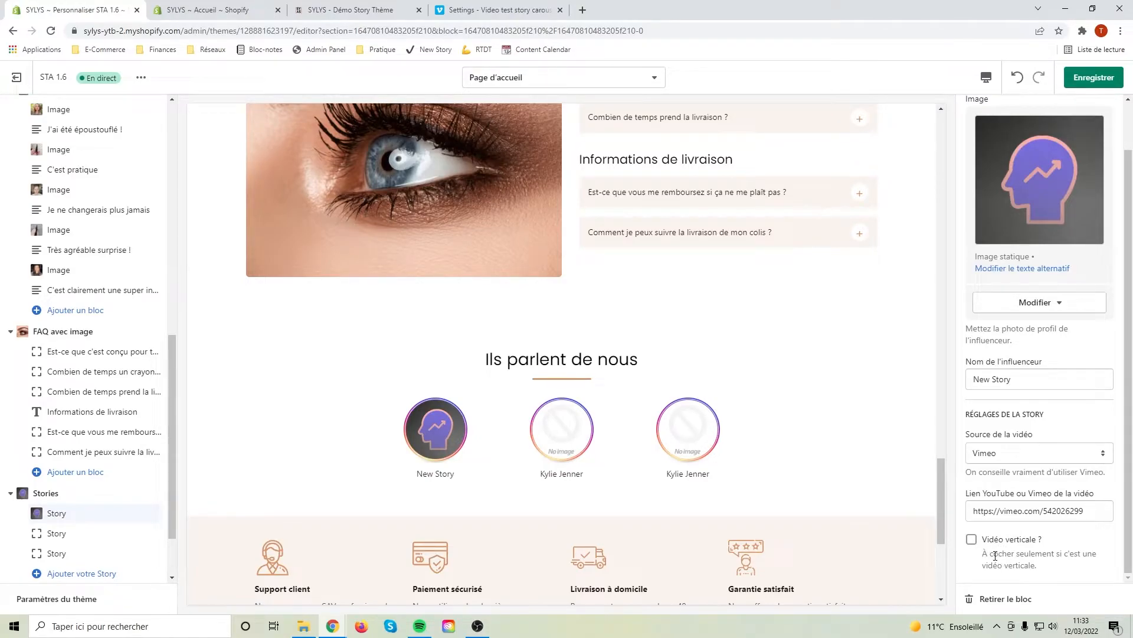
pyautogui.click(971, 539)
# Add three more stories to the Stories section and save the home page
pyautogui.click(98, 573)
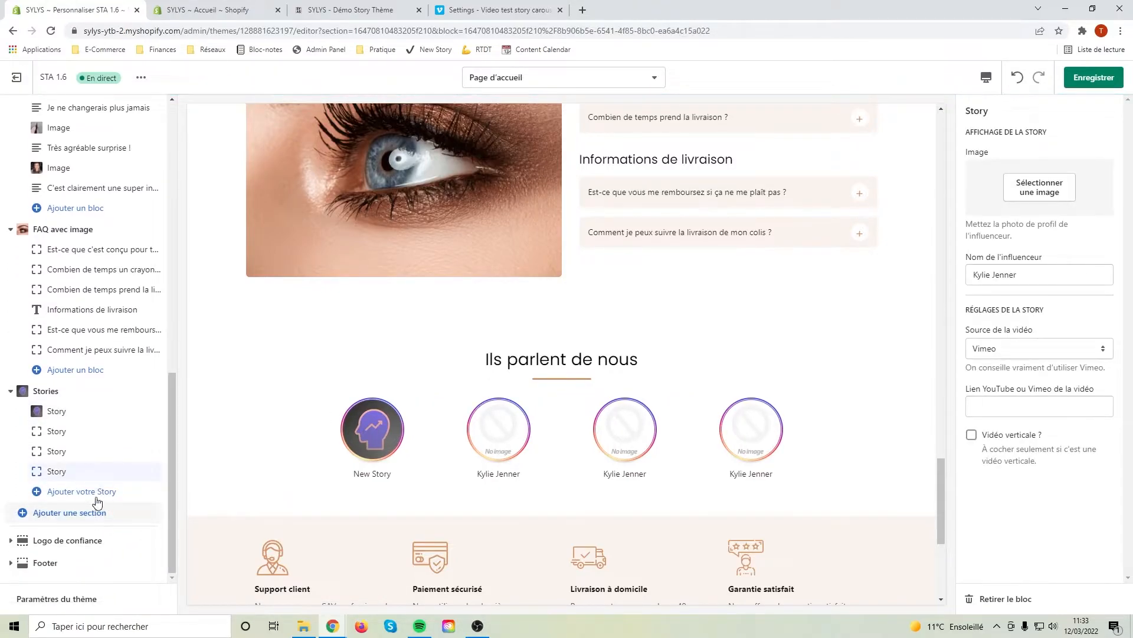
pyautogui.click(96, 495)
pyautogui.click(94, 512)
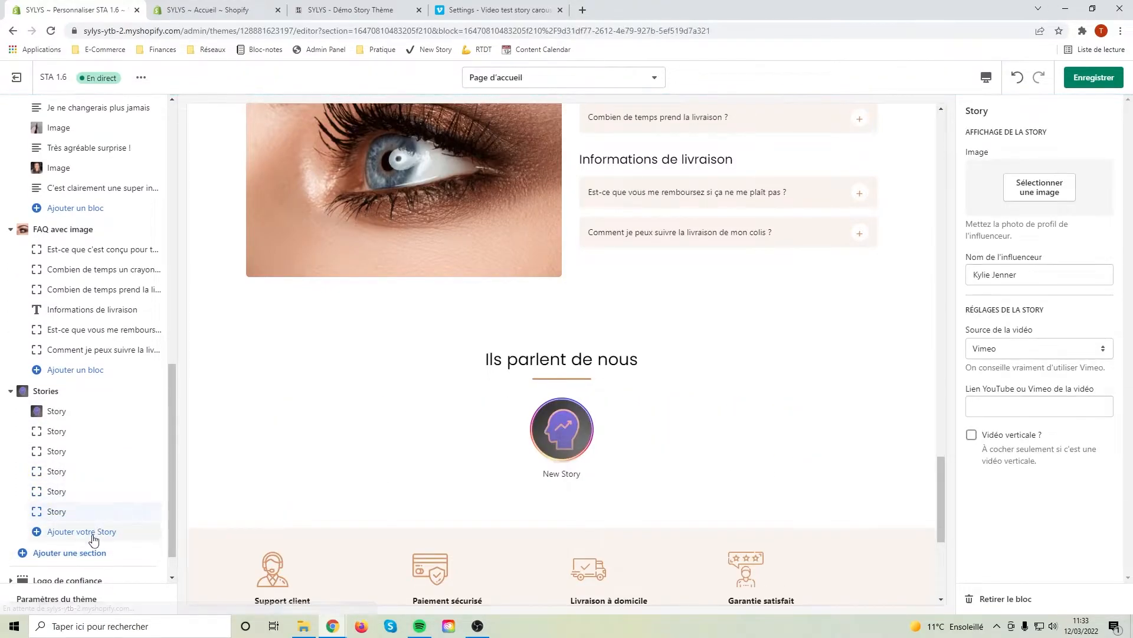
pyautogui.click(1085, 83)
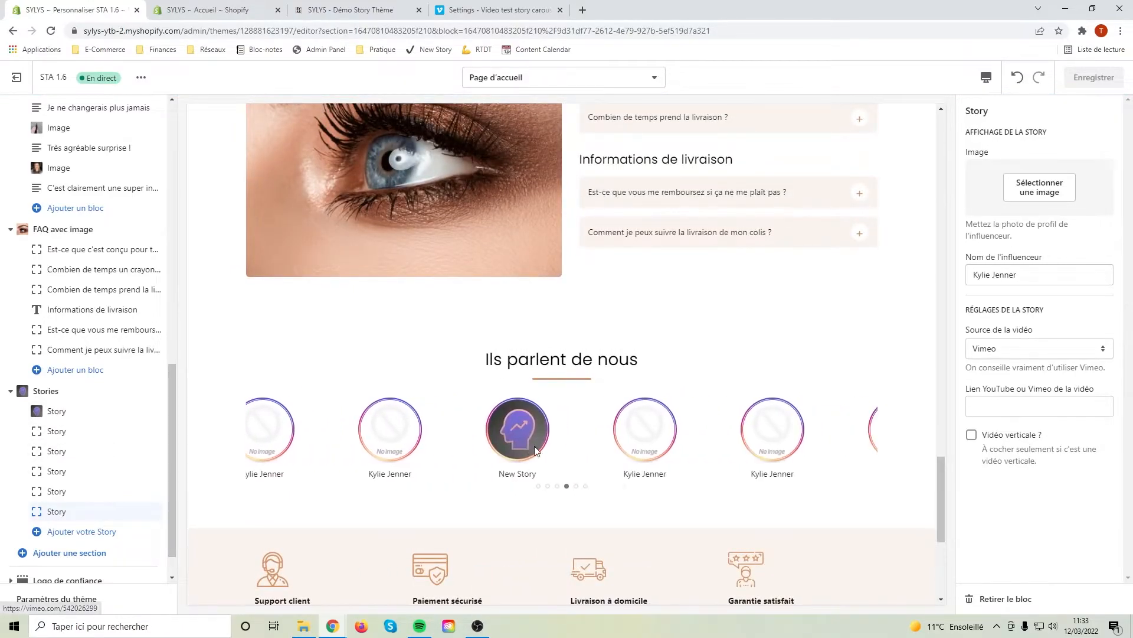
# Review the Stories section's carousel settings and check the section on the reloaded SYLYS storefront
pyautogui.click(76, 391)
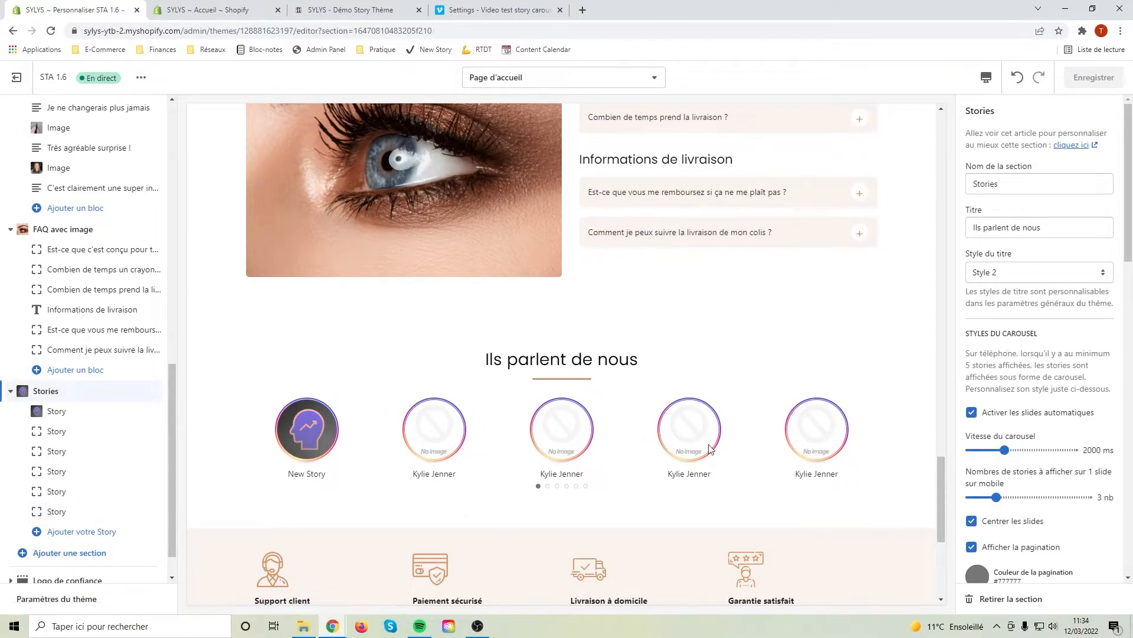
pyautogui.scroll(-4, 1034, 328)
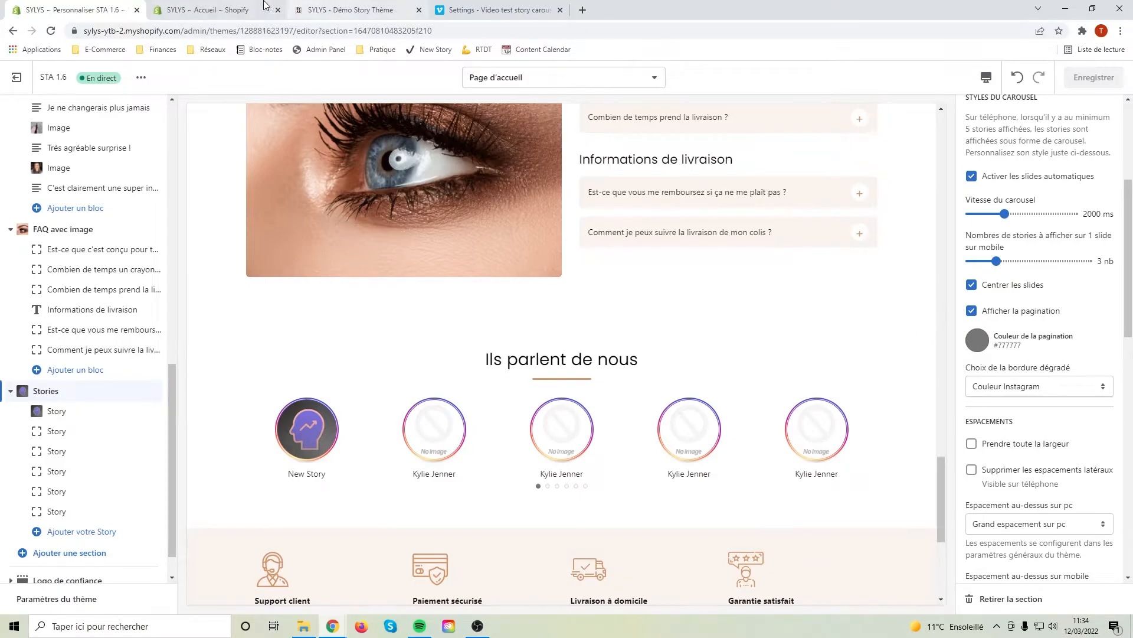
pyautogui.click(346, 9)
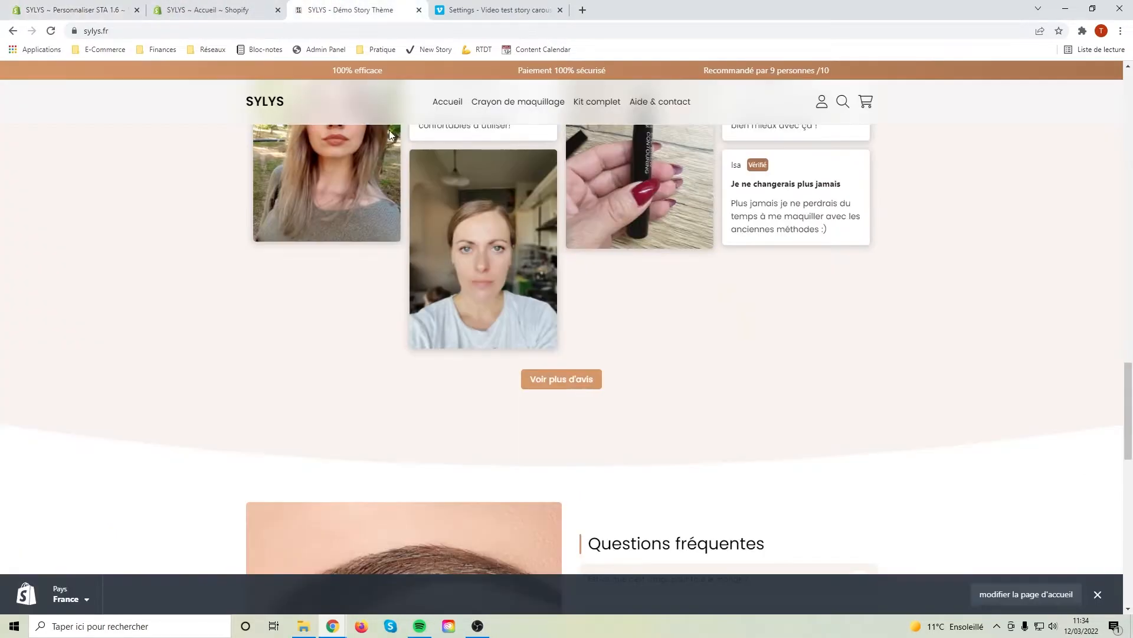
pyautogui.scroll(-9, 492, 285)
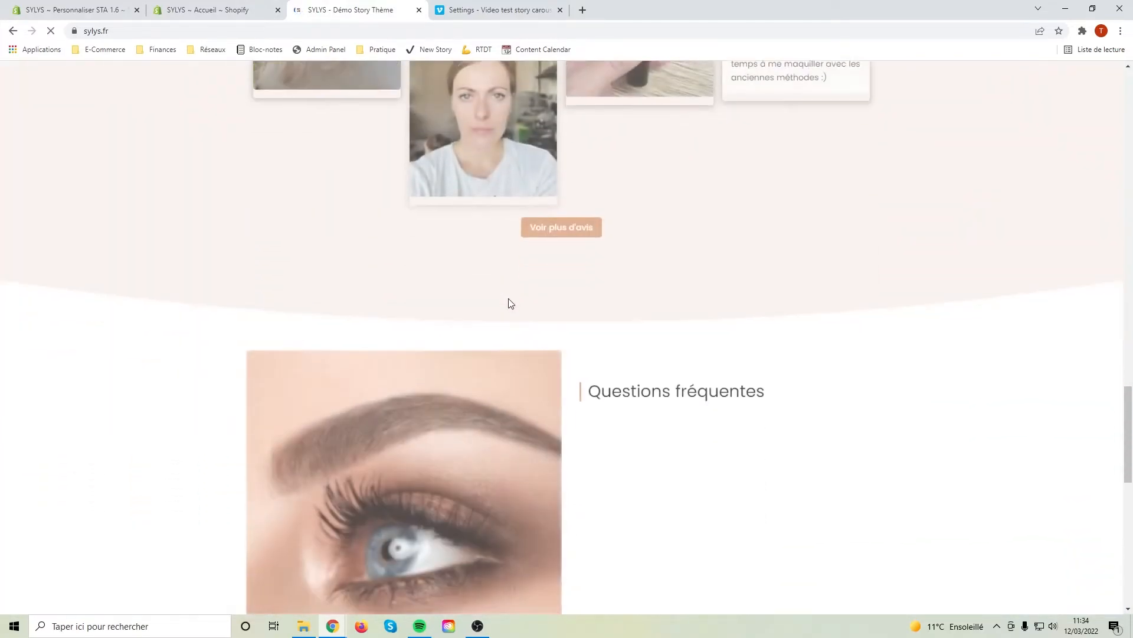
pyautogui.scroll(-2, 569, 316)
pyautogui.scroll(4, 585, 383)
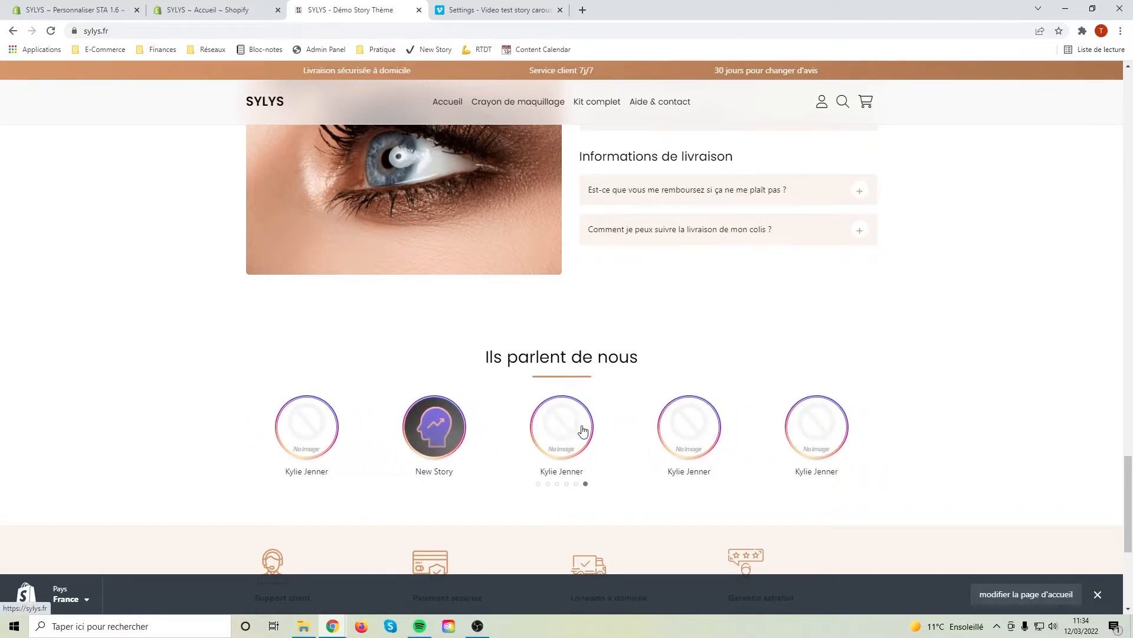
# Test the New Story video's playback on the storefront, and return to the Shopify theme editor
pyautogui.click(466, 440)
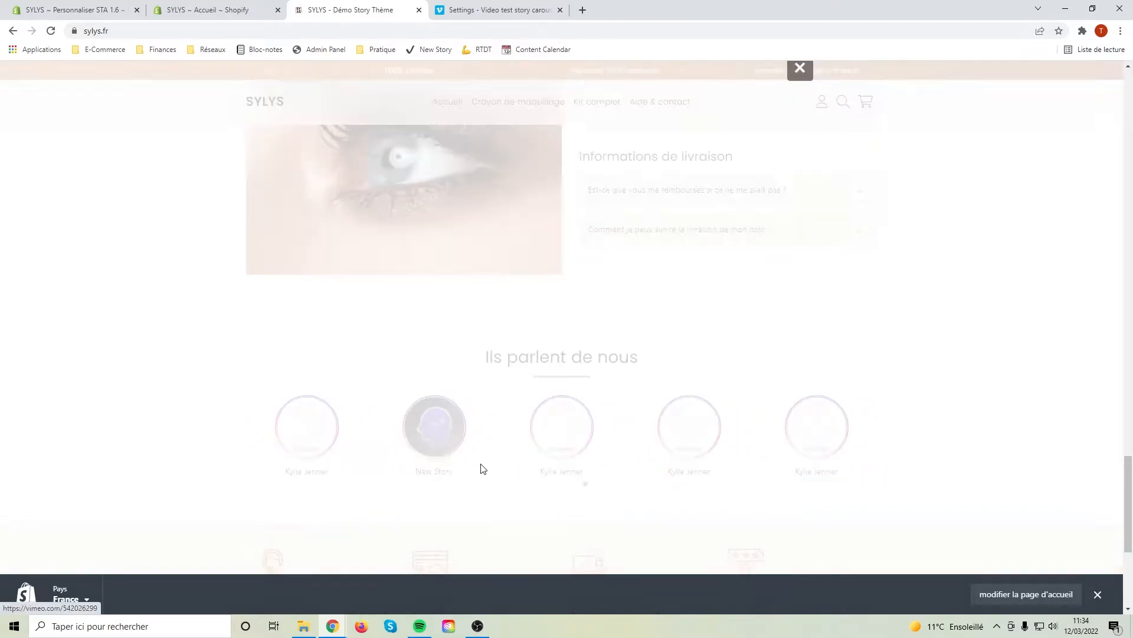
pyautogui.scroll(-1, 554, 366)
pyautogui.scroll(1, 555, 248)
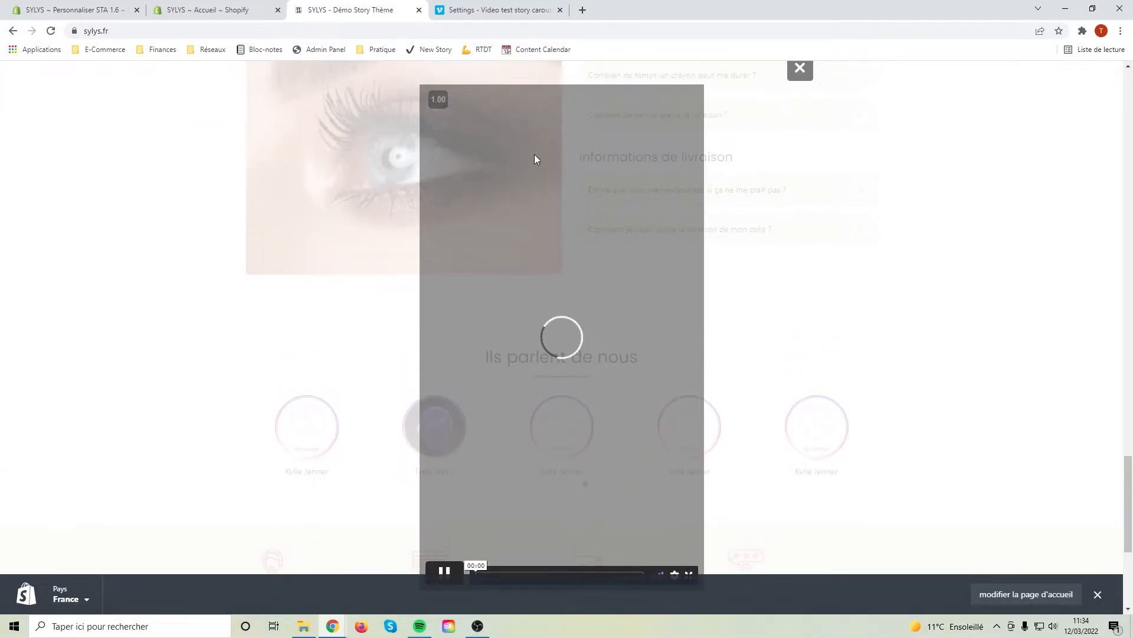
pyautogui.scroll(-1, 531, 354)
pyautogui.click(483, 523)
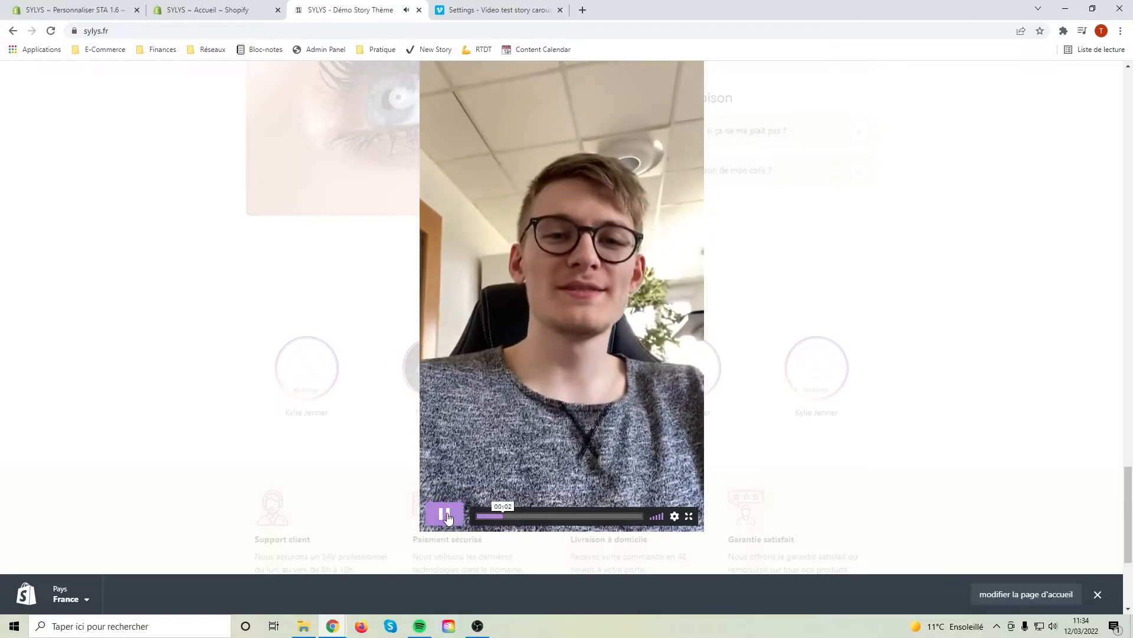
pyautogui.scroll(1, 450, 518)
pyautogui.scroll(-1, 465, 515)
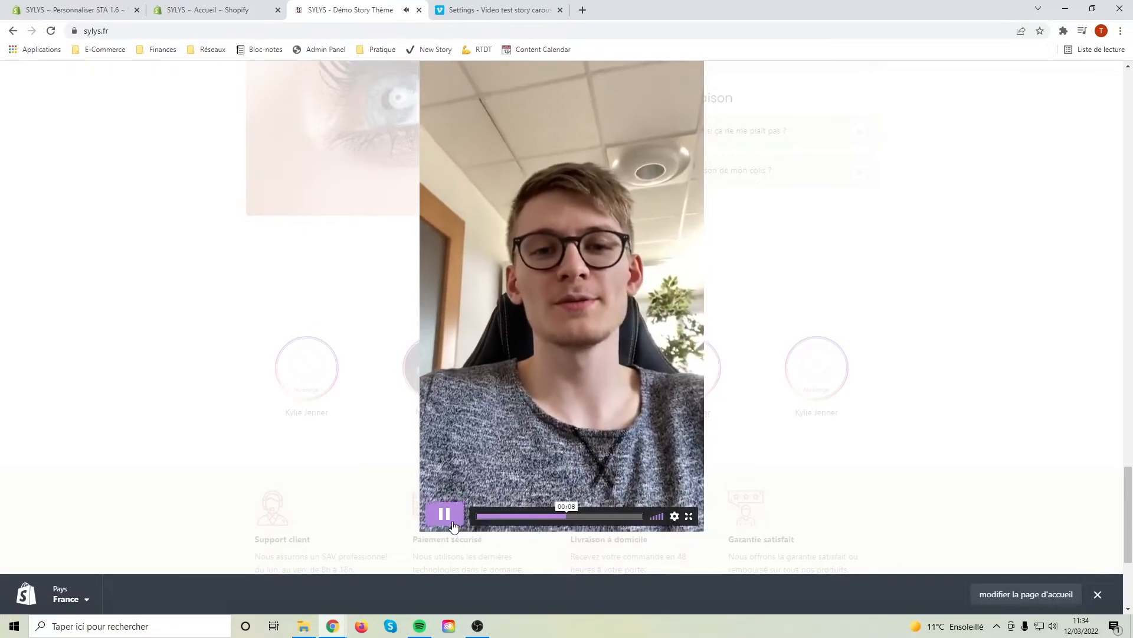
pyautogui.scroll(2, 437, 385)
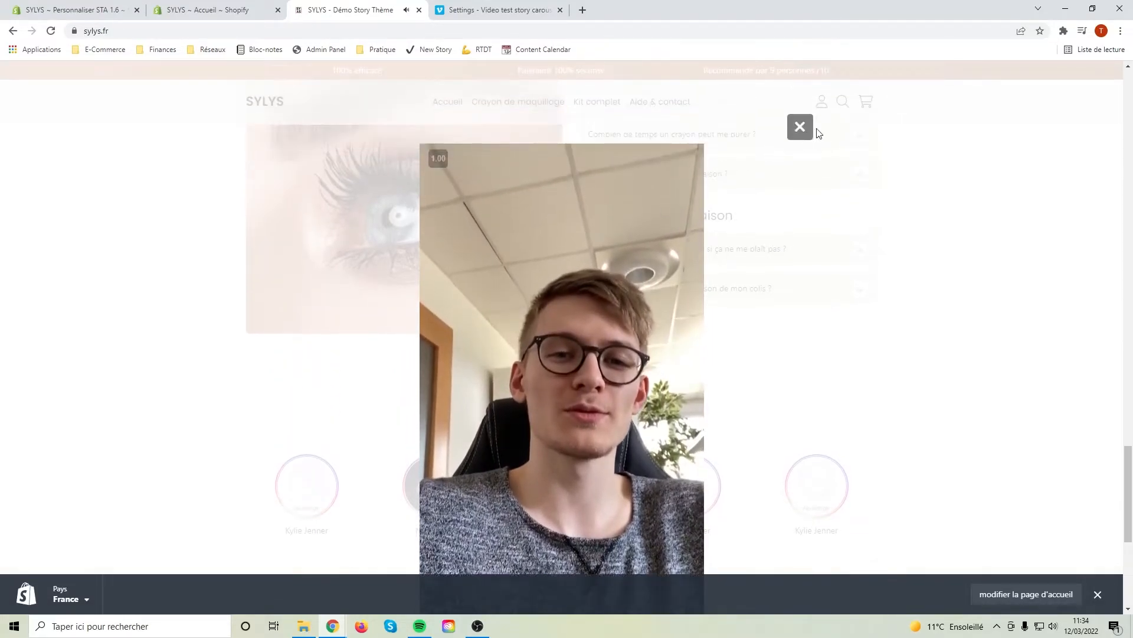
pyautogui.scroll(1, 804, 139)
pyautogui.click(807, 186)
pyautogui.scroll(-3, 506, 412)
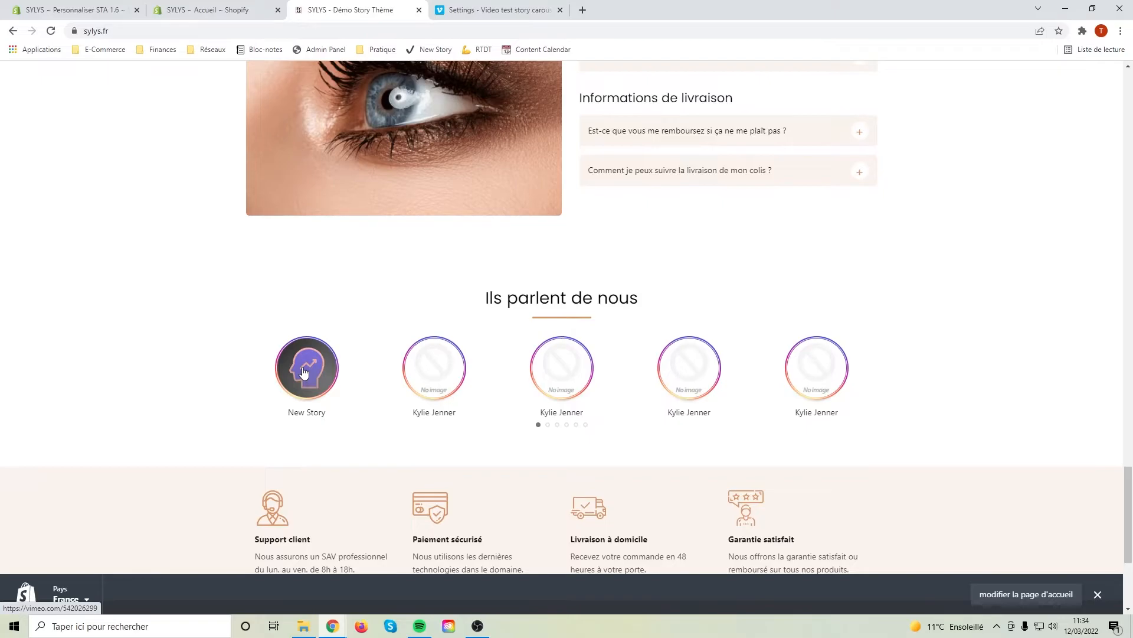
pyautogui.click(74, 6)
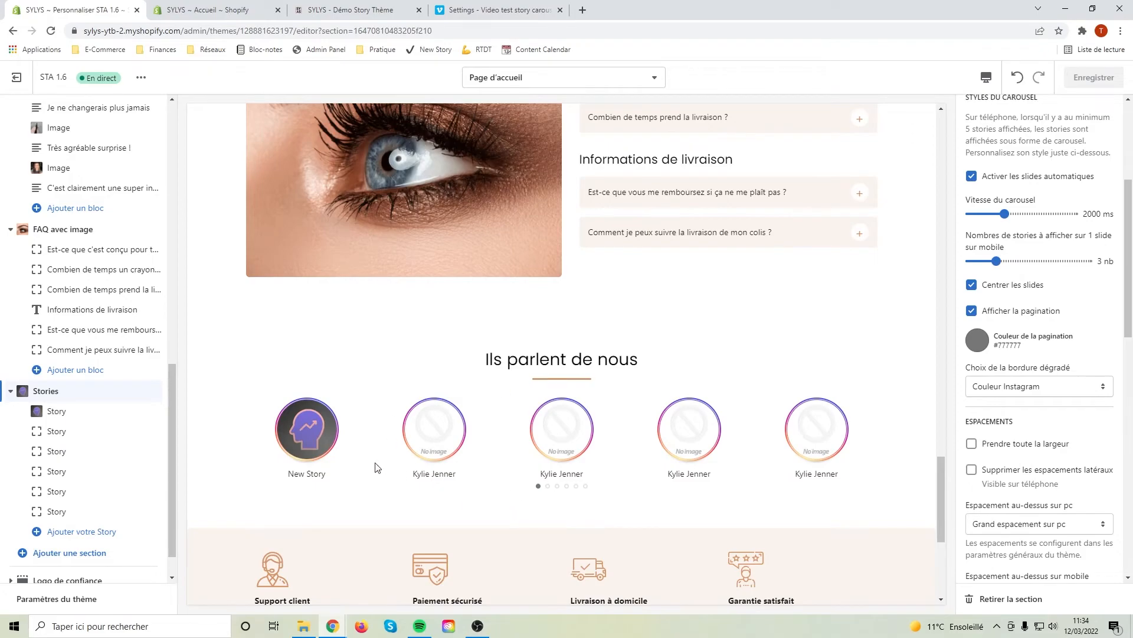